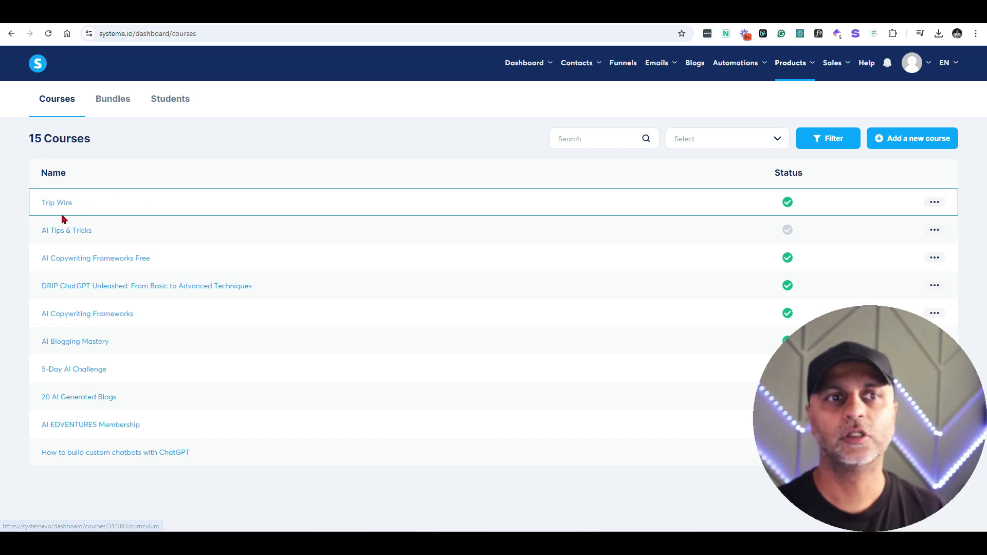
Step: Open the Trip Wire course and expand its module One to see the lecture inside
{"action": "left_click", "coordinate": [54, 203]}
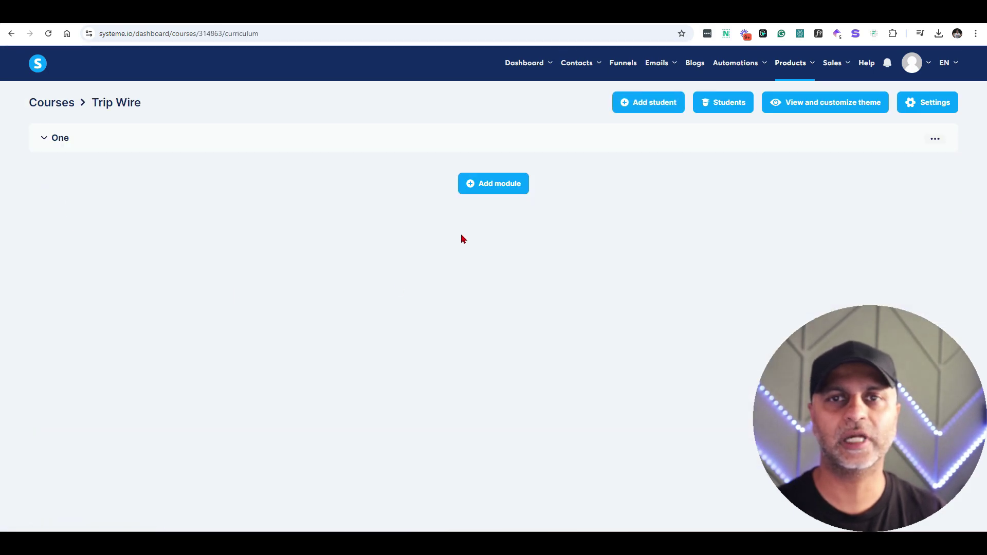
{"action": "left_click", "coordinate": [62, 138]}
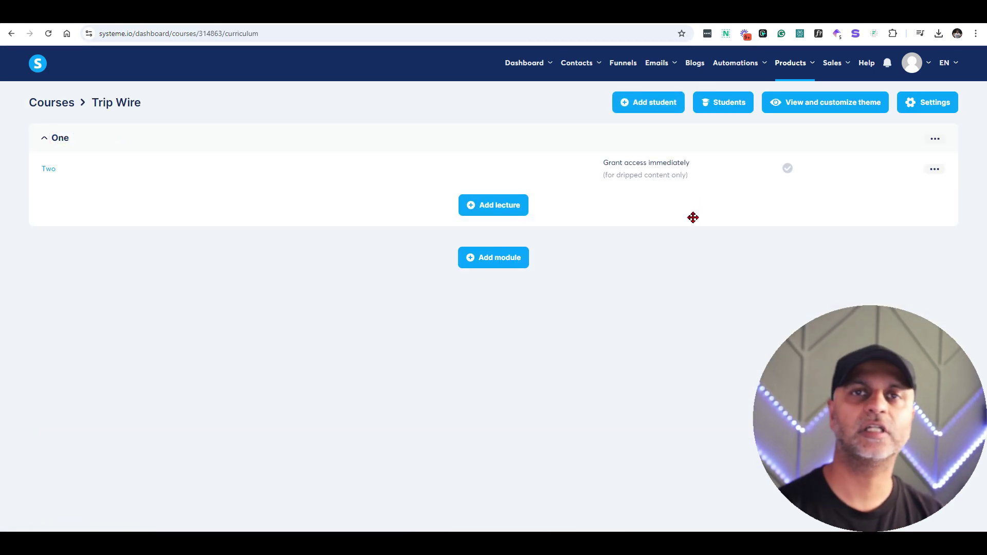
Step: Create a funnel named Trip Wire on the funnels.amit.so domain with the Sell goal
{"action": "left_click", "coordinate": [624, 66]}
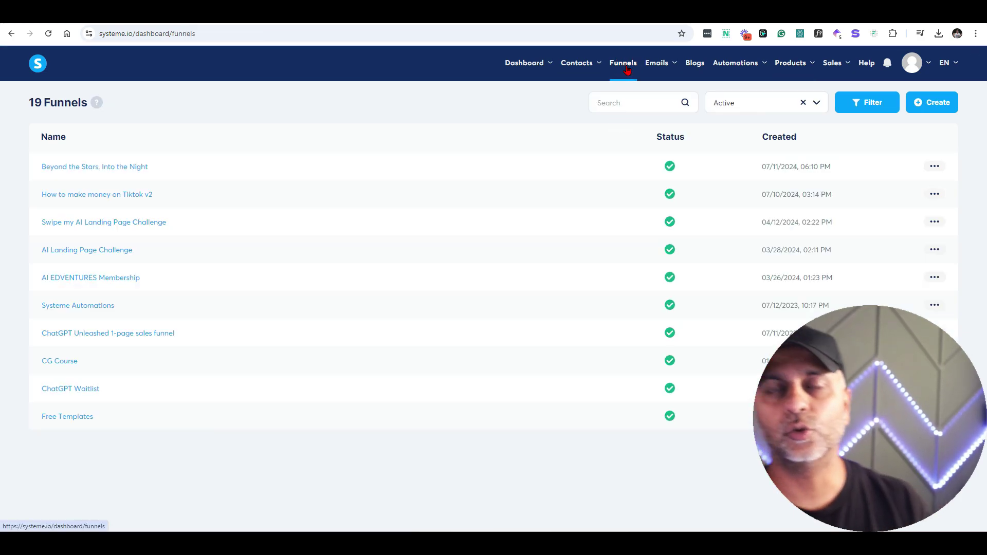
{"action": "left_click", "coordinate": [943, 102]}
{"action": "left_click", "coordinate": [446, 191]}
{"action": "type", "text": "Trip Wire"}
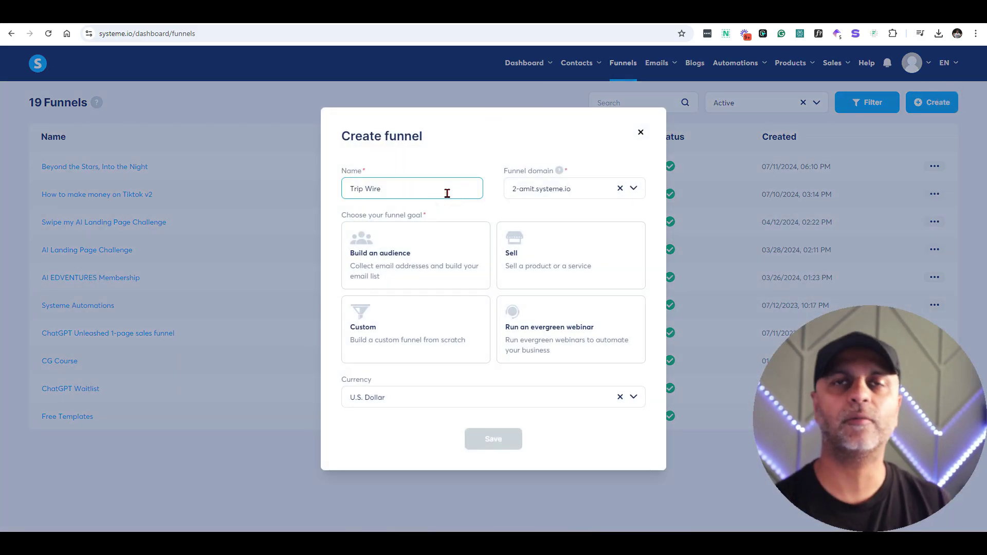
{"action": "left_click", "coordinate": [544, 188]}
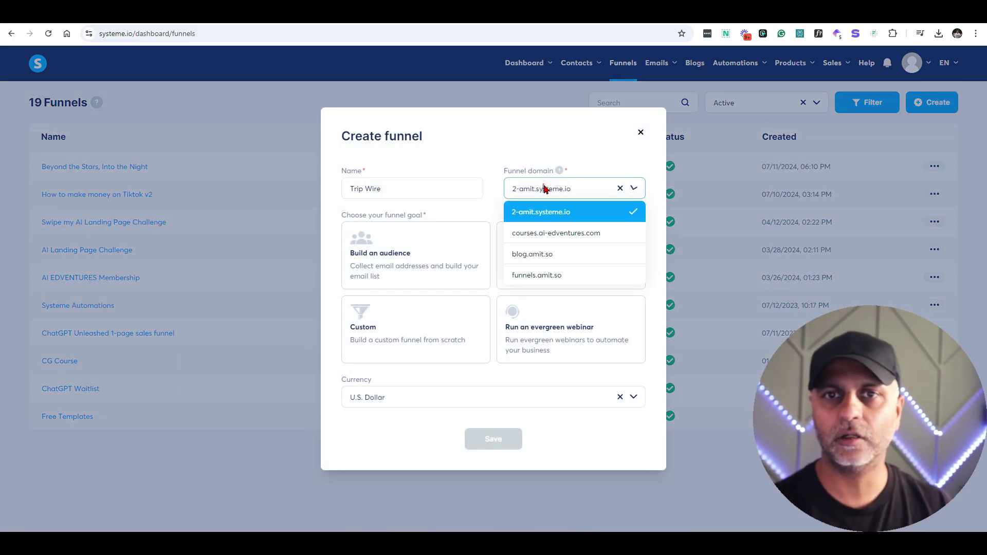
{"action": "left_click", "coordinate": [552, 277]}
{"action": "left_click", "coordinate": [544, 249]}
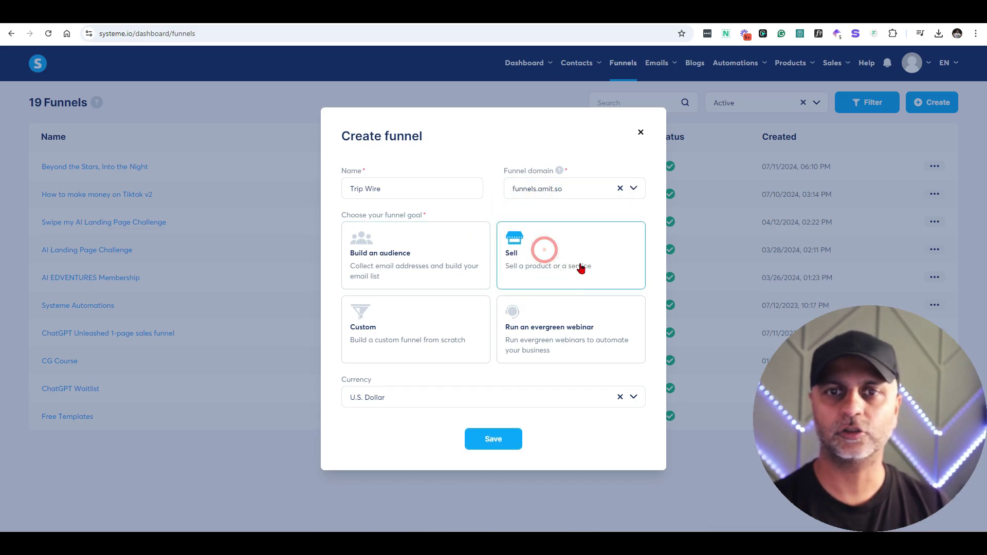
{"action": "left_click", "coordinate": [496, 439]}
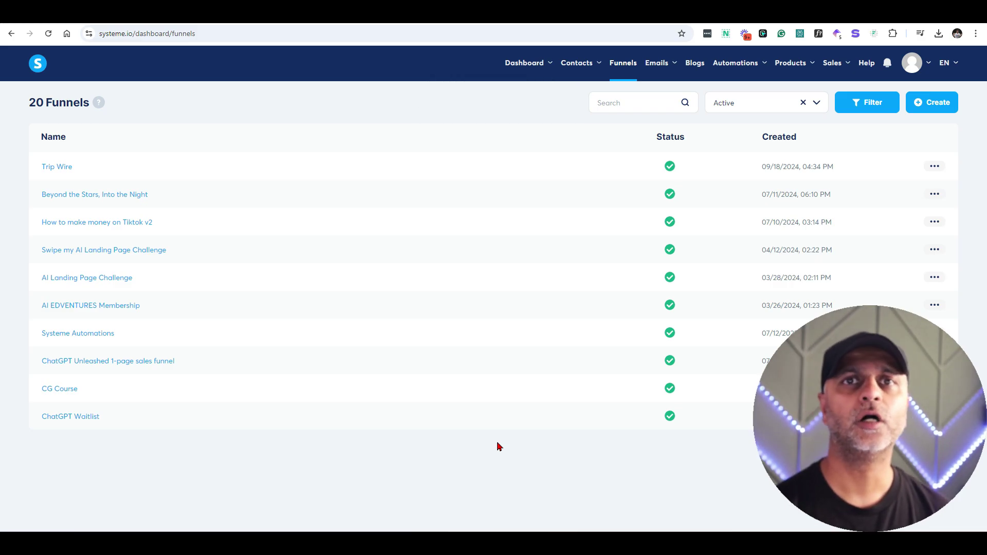
Step: Open the Trip Wire funnel and add a step named Opt In Page of type Squeeze page
{"action": "left_click", "coordinate": [61, 168]}
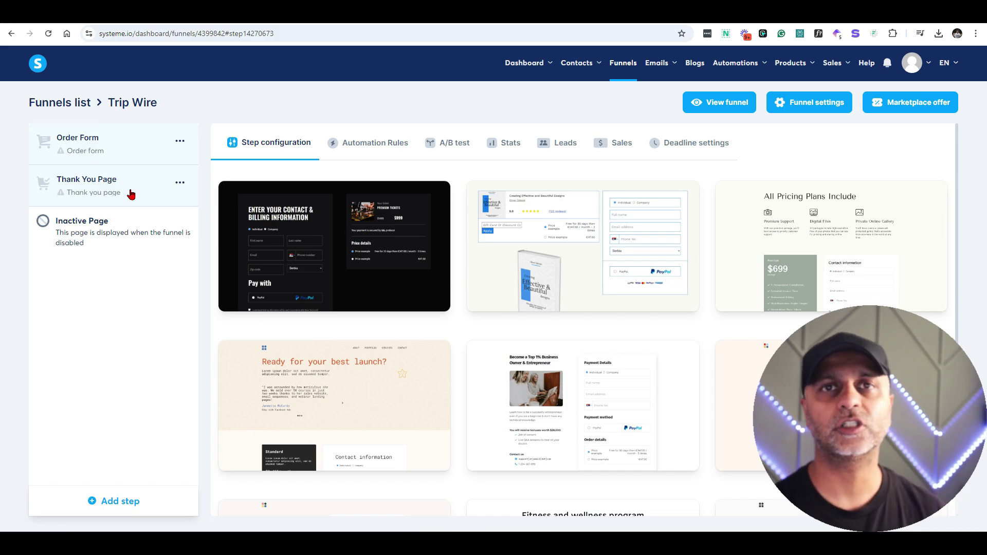
{"action": "left_click", "coordinate": [120, 497]}
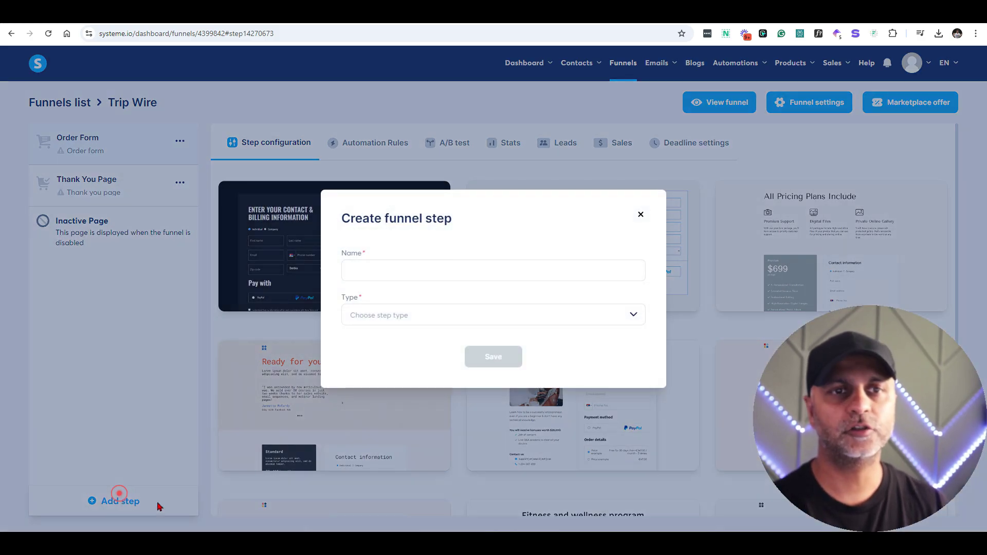
{"action": "left_click", "coordinate": [392, 272]}
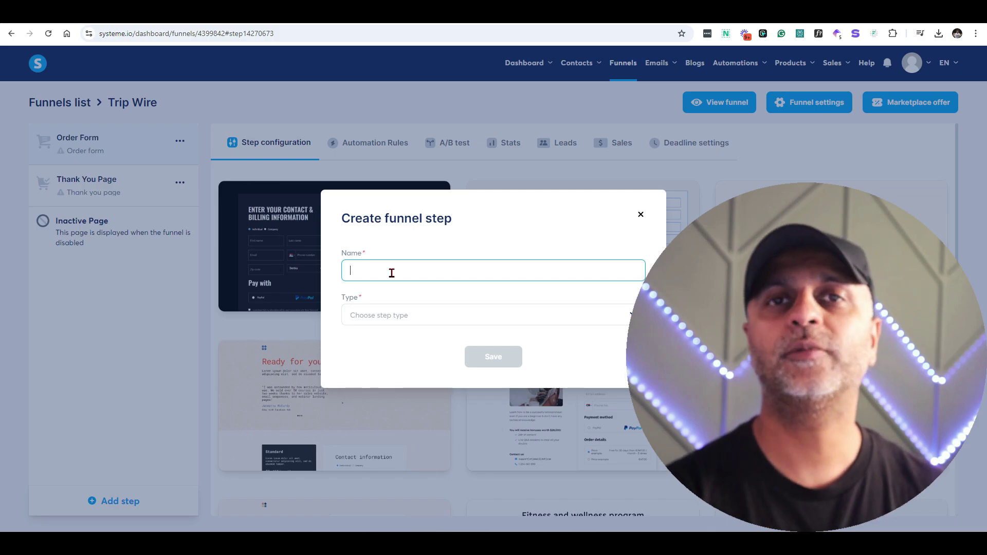
{"action": "type", "text": "Opt In Page"}
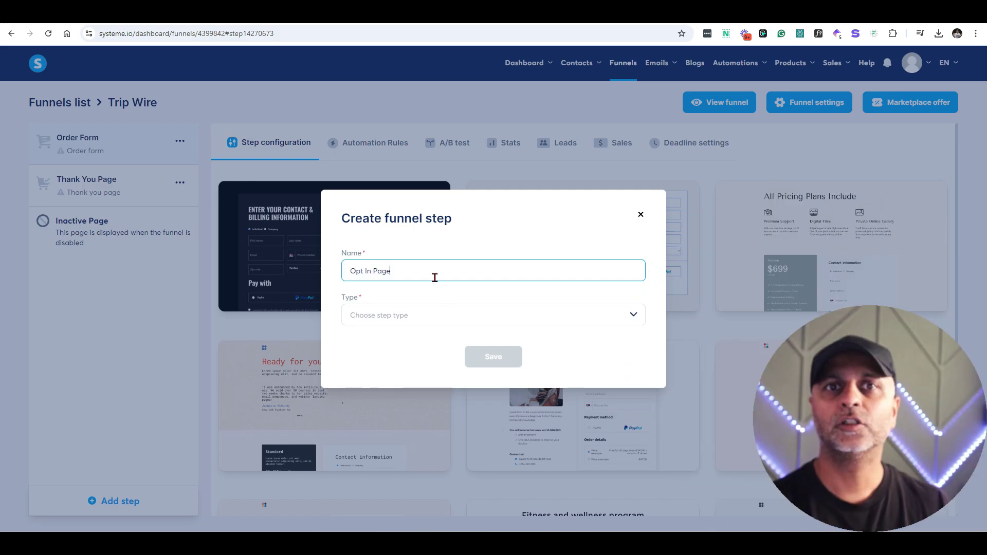
{"action": "left_click", "coordinate": [425, 319]}
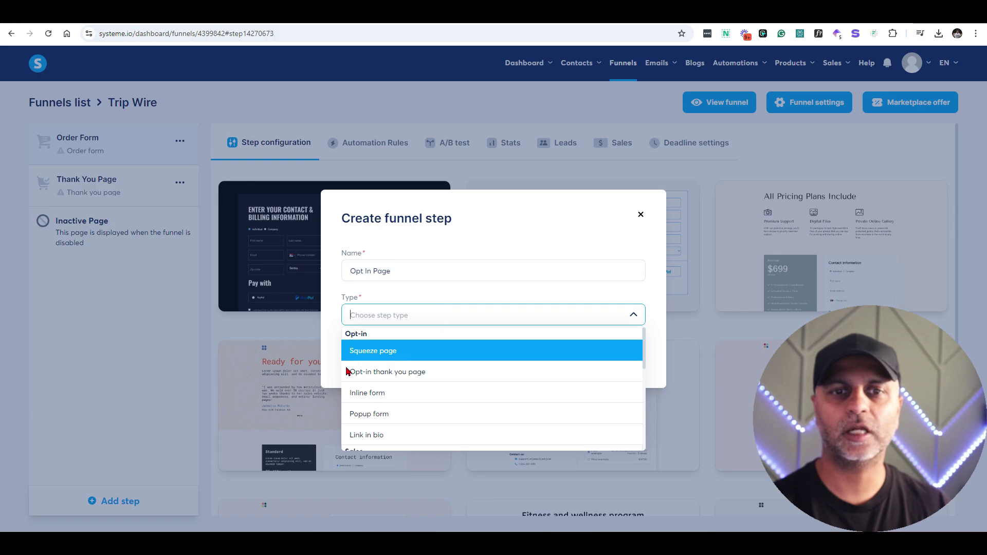
{"action": "left_click", "coordinate": [387, 351]}
{"action": "left_click", "coordinate": [488, 355]}
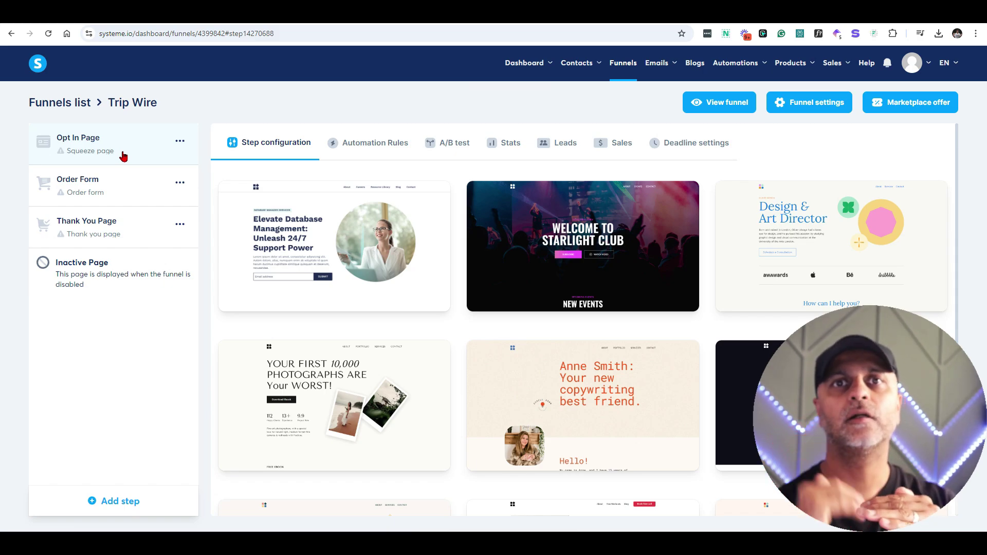
Step: Look over the Order Form and Opt In Page steps and duplicate the Thank You Page step
{"action": "left_click", "coordinate": [115, 186]}
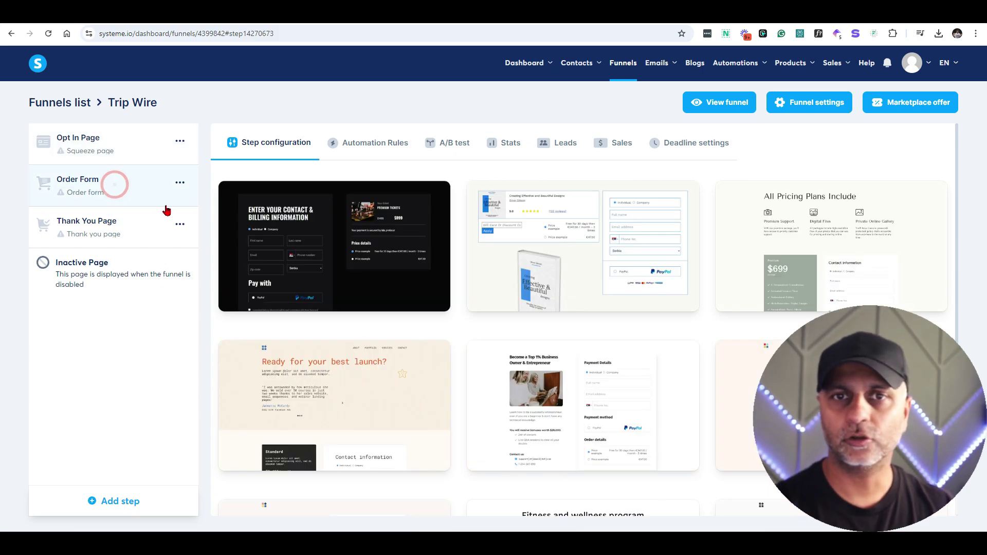
{"action": "left_click", "coordinate": [142, 163]}
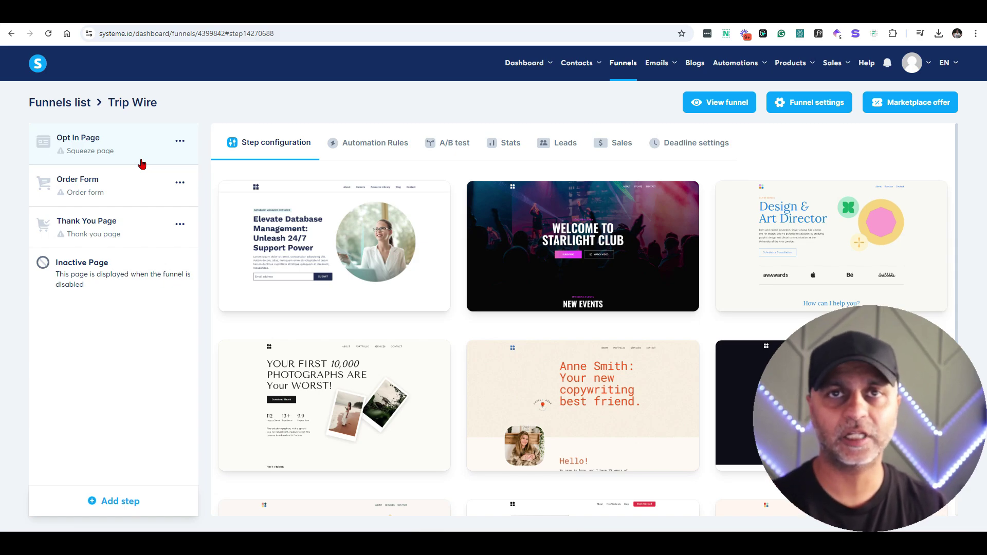
{"action": "left_click", "coordinate": [180, 224]}
{"action": "left_click", "coordinate": [156, 226]}
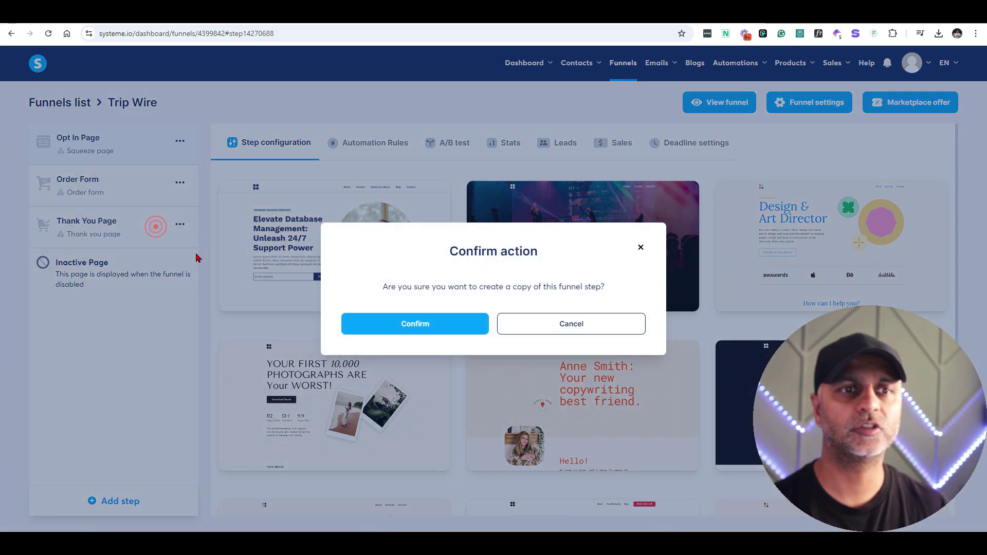
{"action": "left_click", "coordinate": [380, 324]}
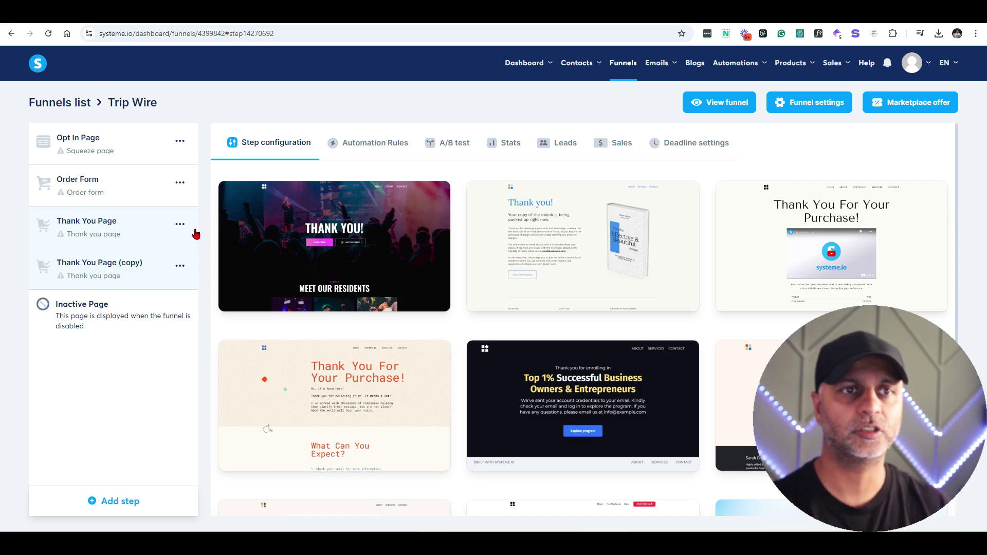
Step: Apply the "Elevate Database Management" template to the Opt In Page step and open the page for editing
{"action": "left_click", "coordinate": [127, 152]}
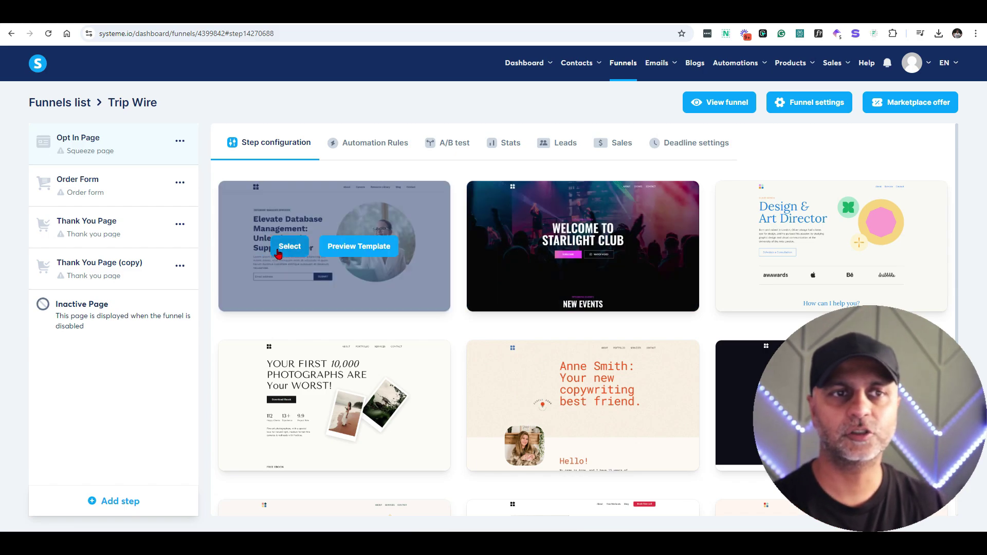
{"action": "left_click", "coordinate": [278, 249]}
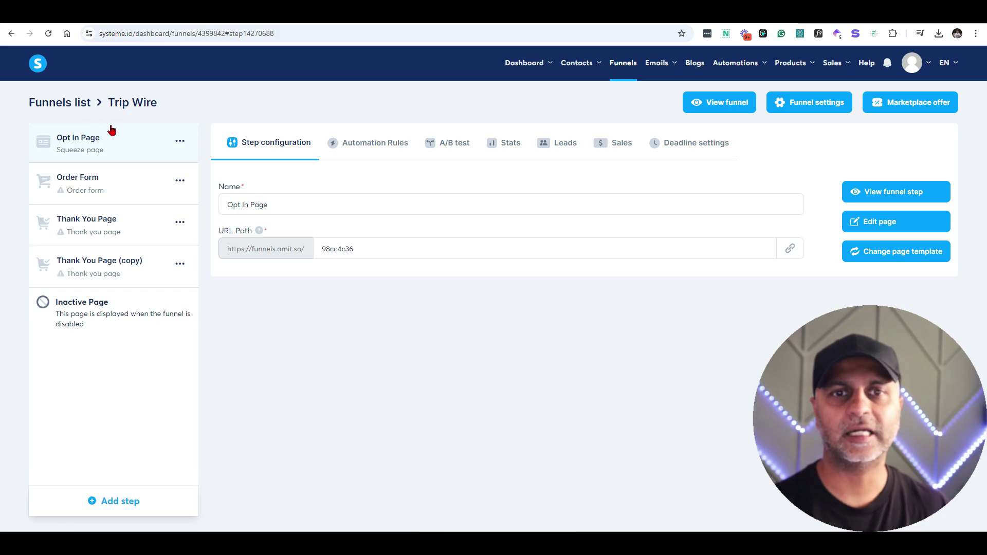
{"action": "left_click", "coordinate": [915, 221]}
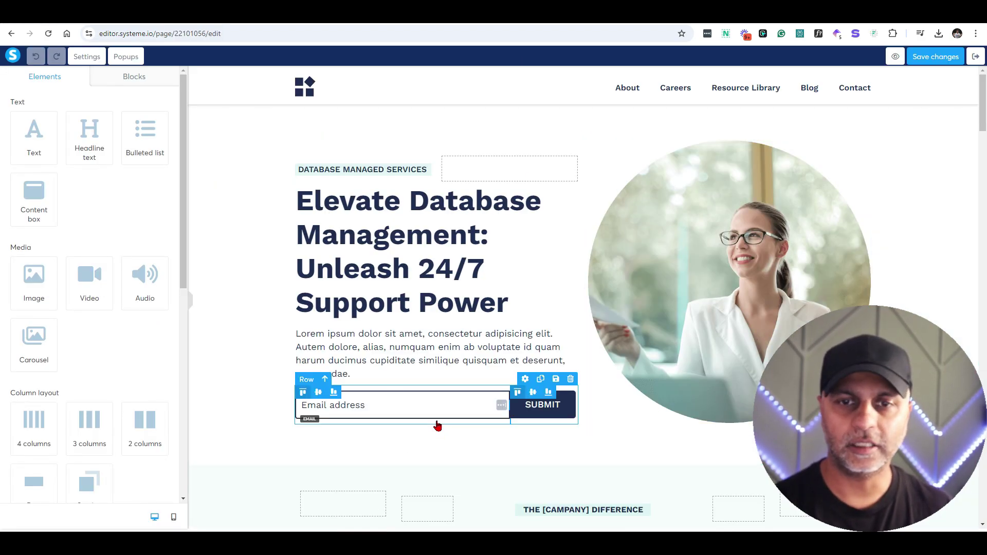
Step: Delete the contact form section near the end of the opt-in page and save the changes
{"action": "scroll", "coordinate": [438, 425], "scroll_direction": "down", "scroll_amount": 15}
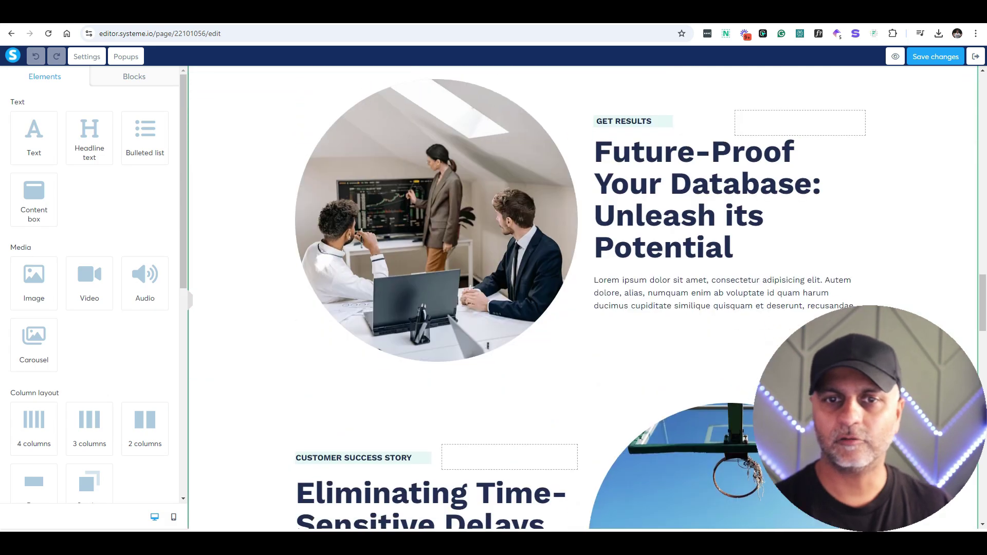
{"action": "scroll", "coordinate": [662, 415], "scroll_direction": "down", "scroll_amount": 20}
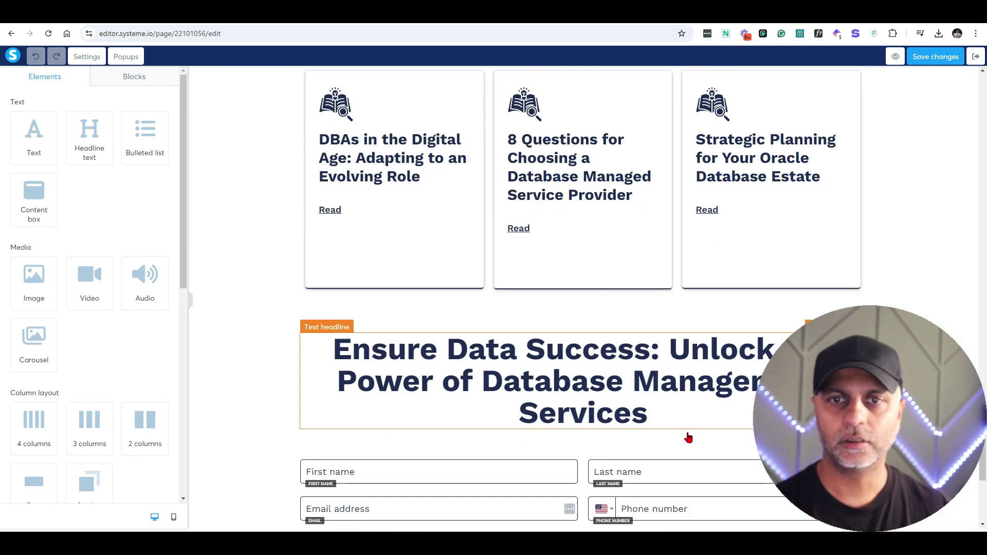
{"action": "scroll", "coordinate": [662, 414], "scroll_direction": "down", "scroll_amount": 6}
{"action": "scroll", "coordinate": [948, 268], "scroll_direction": "up", "scroll_amount": 6}
{"action": "left_click", "coordinate": [949, 265]}
{"action": "key", "text": "Delete"}
{"action": "scroll", "coordinate": [874, 462], "scroll_direction": "up", "scroll_amount": 6}
{"action": "scroll", "coordinate": [874, 462], "scroll_direction": "up", "scroll_amount": 5}
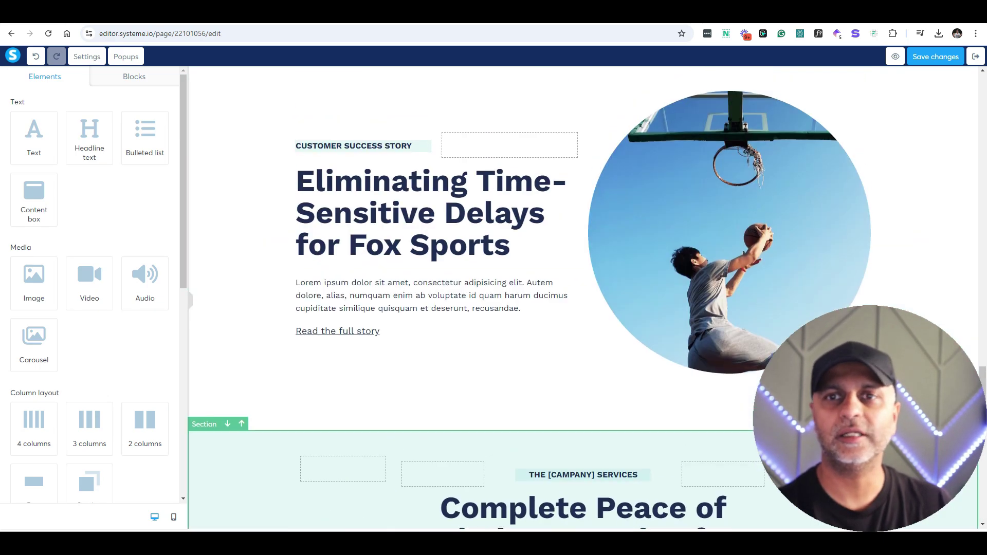
{"action": "scroll", "coordinate": [874, 463], "scroll_direction": "up", "scroll_amount": 15}
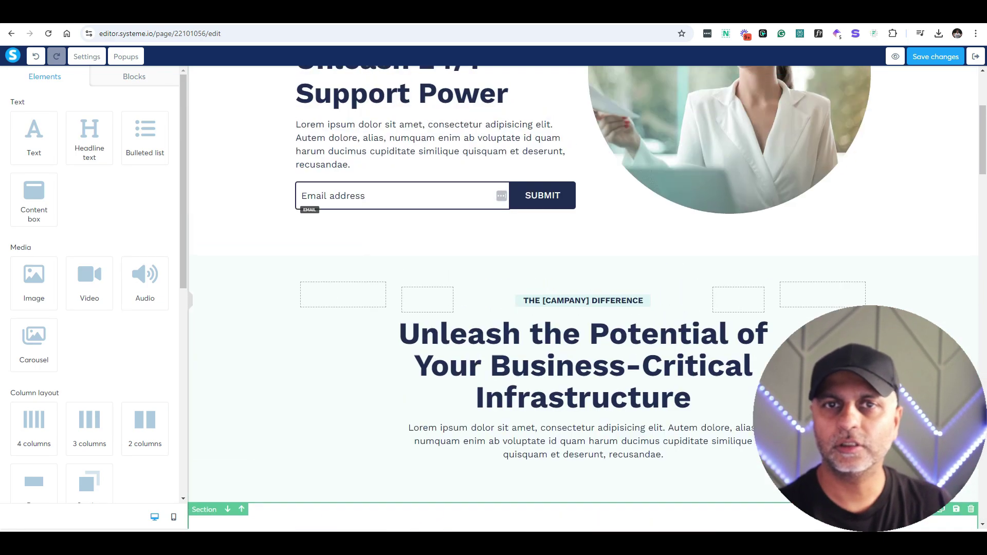
{"action": "scroll", "coordinate": [715, 219], "scroll_direction": "up", "scroll_amount": 3}
{"action": "left_click", "coordinate": [947, 55]}
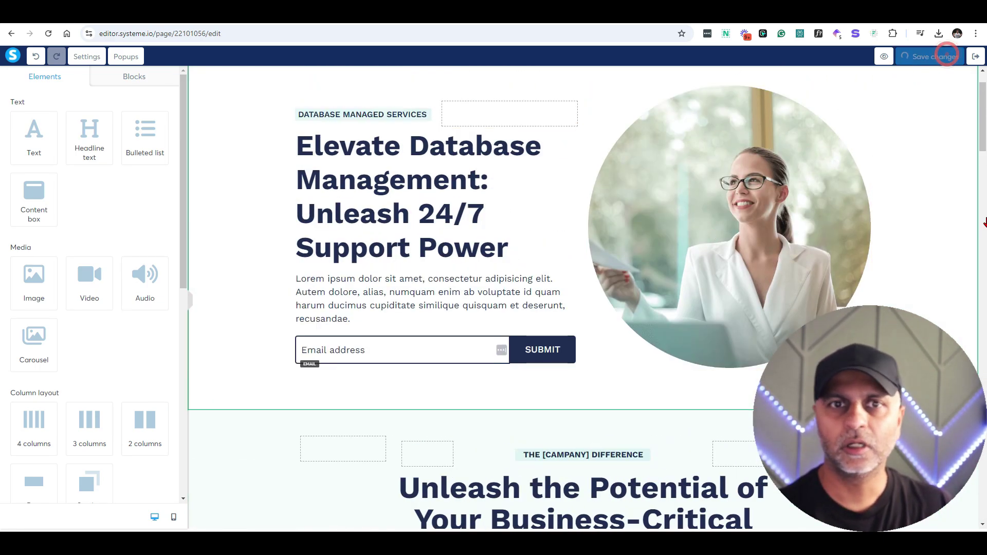
Step: Keep the hero's Submit button on Submit form with redirection to the next step, save the page and exit the editor
{"action": "left_click", "coordinate": [532, 349]}
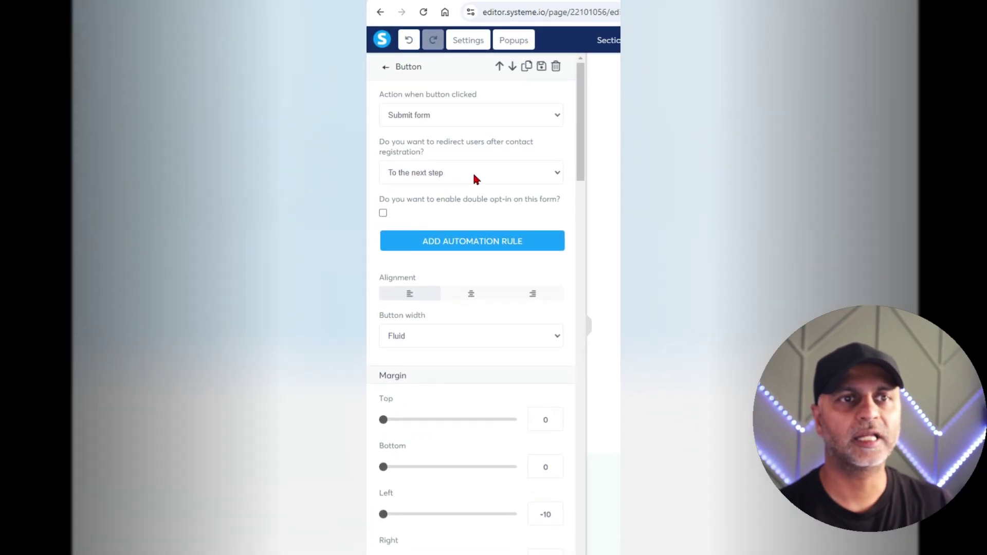
{"action": "left_click", "coordinate": [477, 186]}
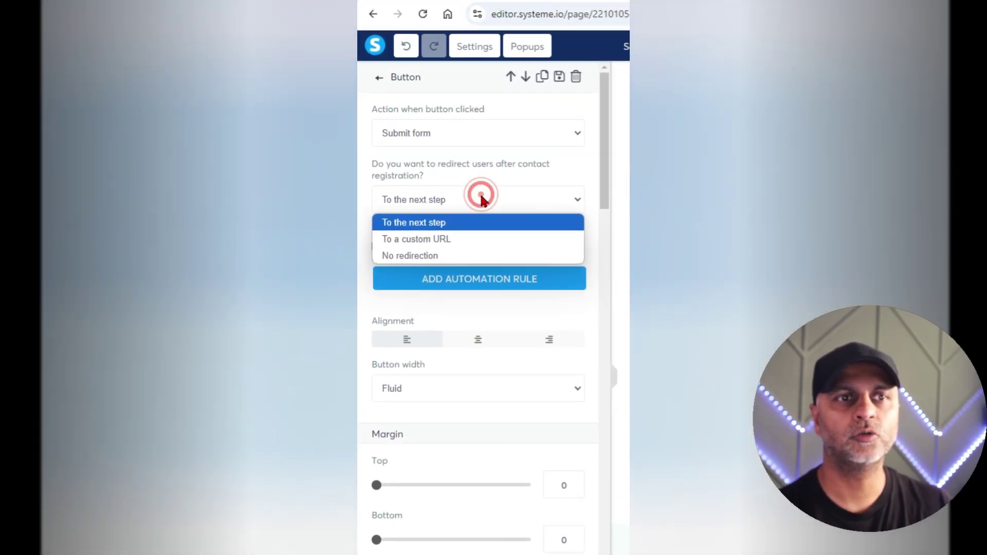
{"action": "left_click", "coordinate": [478, 183]}
{"action": "left_click", "coordinate": [483, 144]}
{"action": "left_click", "coordinate": [483, 144]}
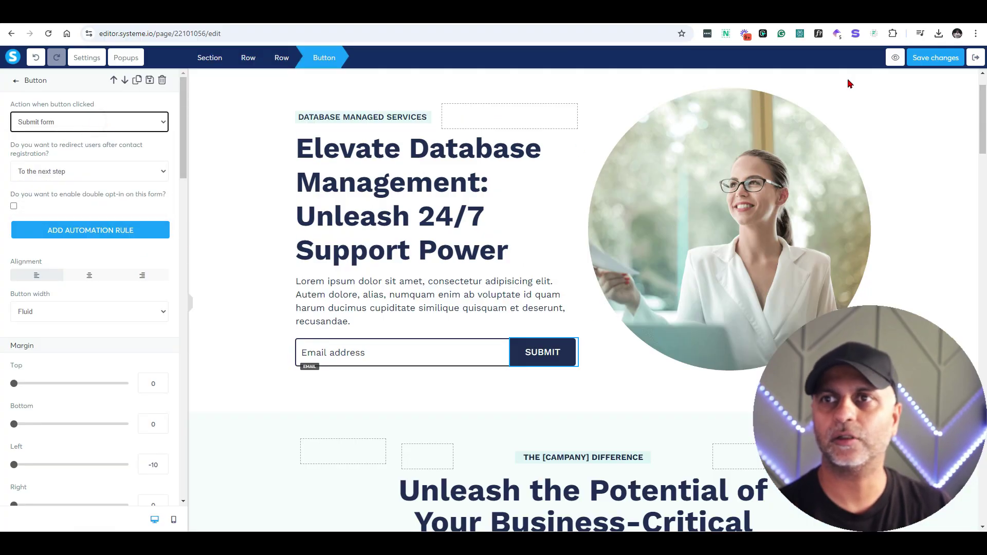
{"action": "left_click", "coordinate": [936, 58]}
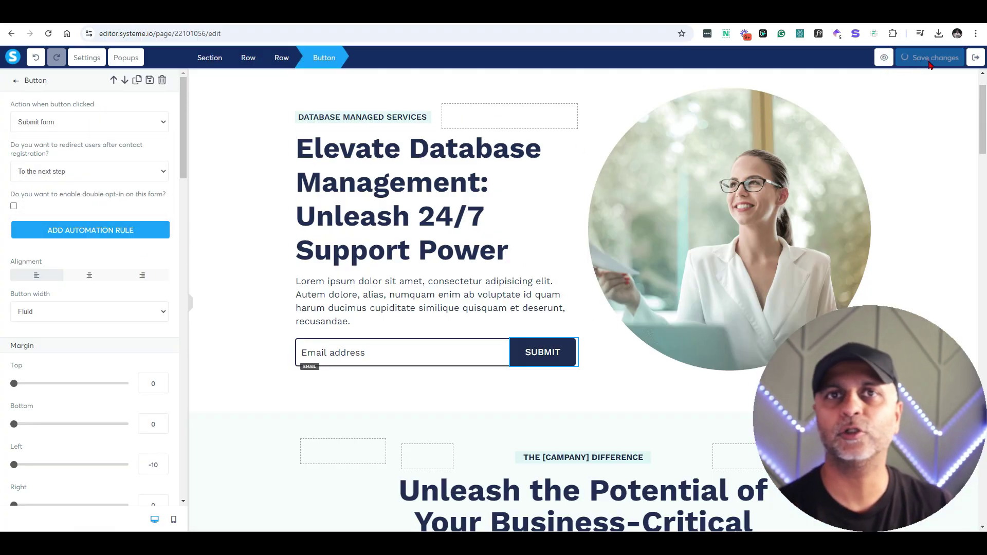
{"action": "left_click", "coordinate": [977, 58]}
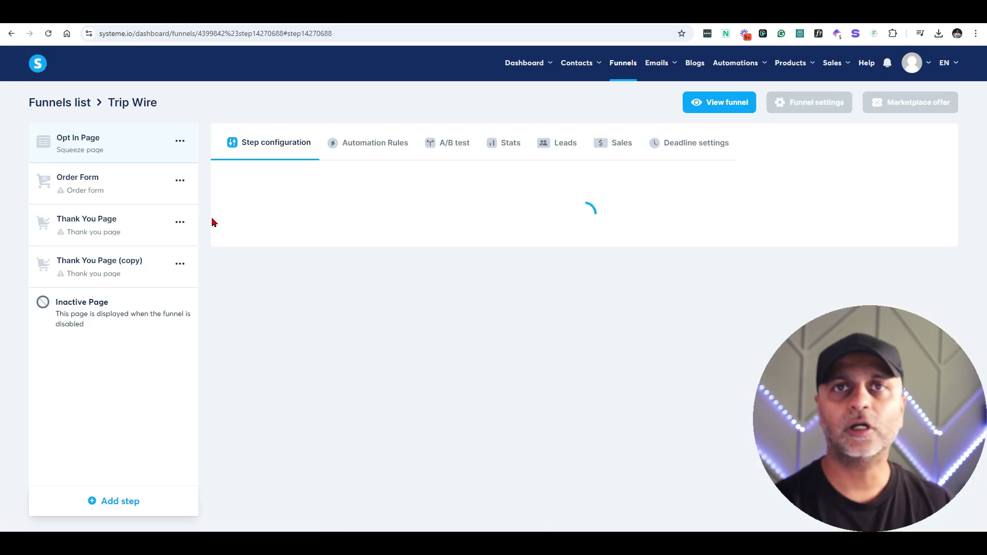
Step: Apply the black "Enter Your Contact & Billing Information" template to the Order Form step
{"action": "left_click", "coordinate": [125, 189]}
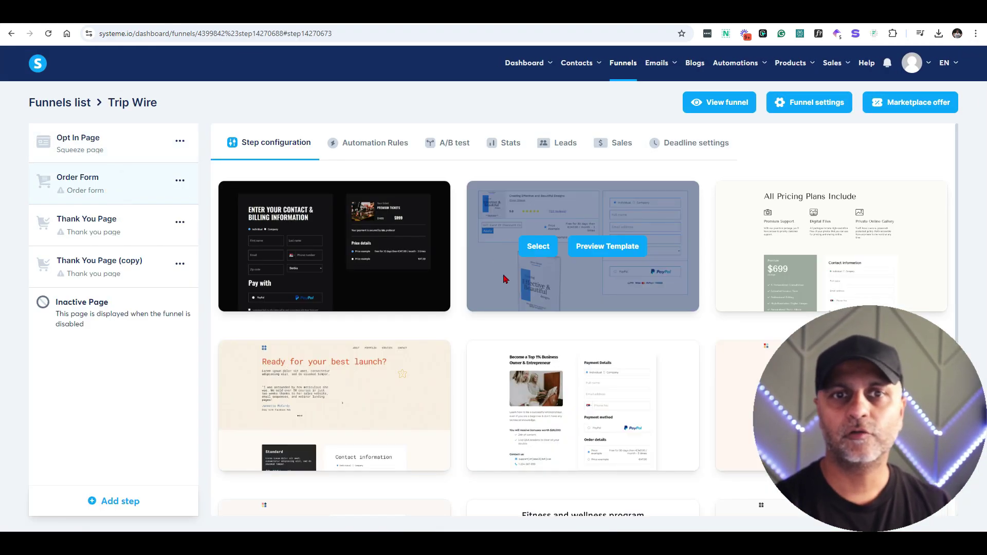
{"action": "left_click", "coordinate": [286, 246]}
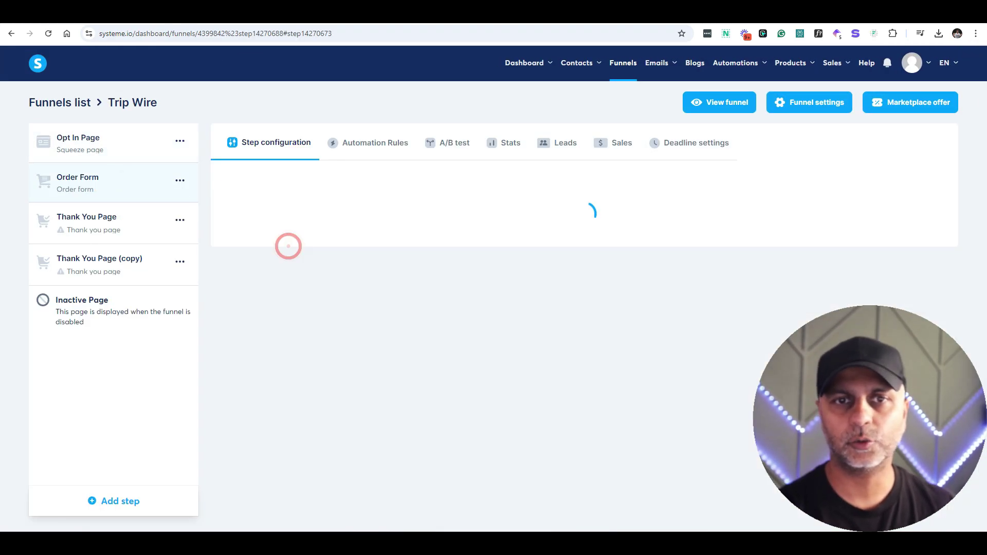
Step: Create a new digital product named "TripWire" as the offer of the Order Form step
{"action": "scroll", "coordinate": [684, 356], "scroll_direction": "down", "scroll_amount": 3}
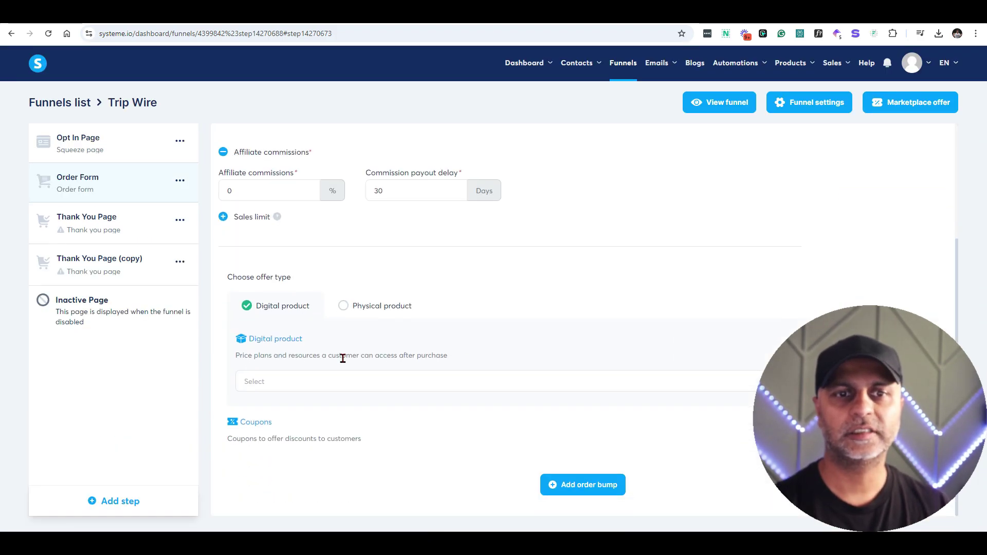
{"action": "left_click", "coordinate": [920, 381]}
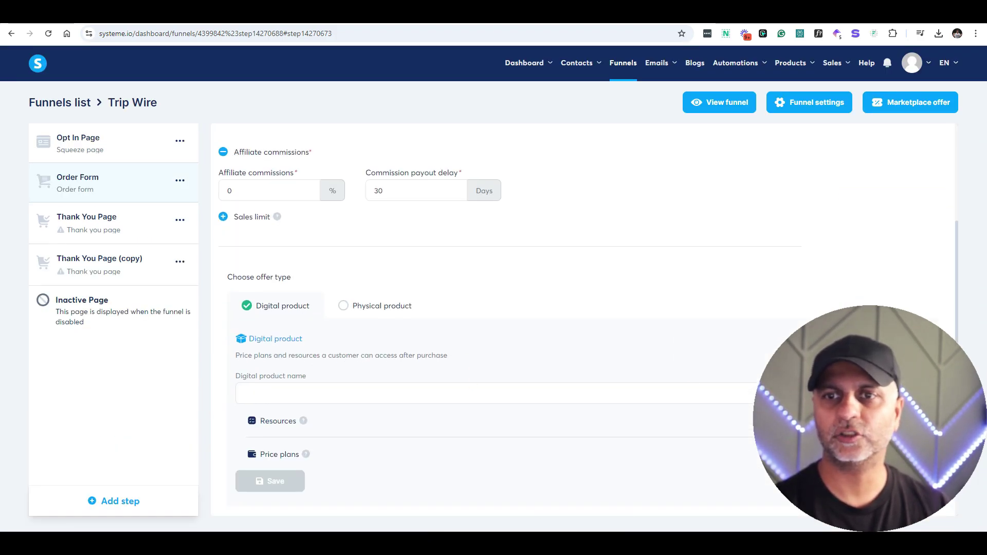
{"action": "left_click", "coordinate": [328, 392]}
{"action": "type", "text": "TripWire"}
Step: Add a Courses resource to the TripWire product, choosing the "Trip Wire" course with Full access
{"action": "left_click", "coordinate": [926, 420]}
{"action": "scroll", "coordinate": [550, 378], "scroll_direction": "down", "scroll_amount": 3}
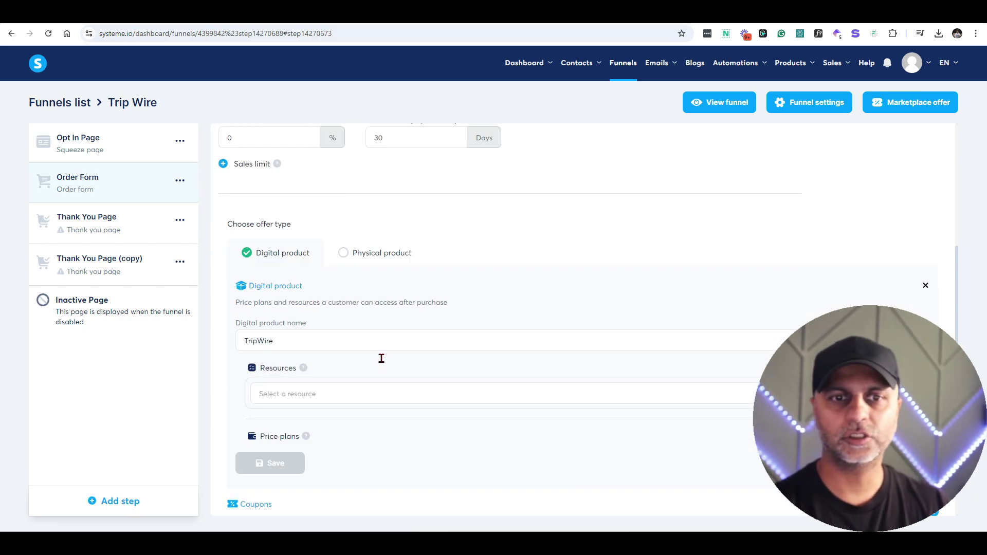
{"action": "left_click", "coordinate": [297, 314]}
{"action": "left_click", "coordinate": [294, 335]}
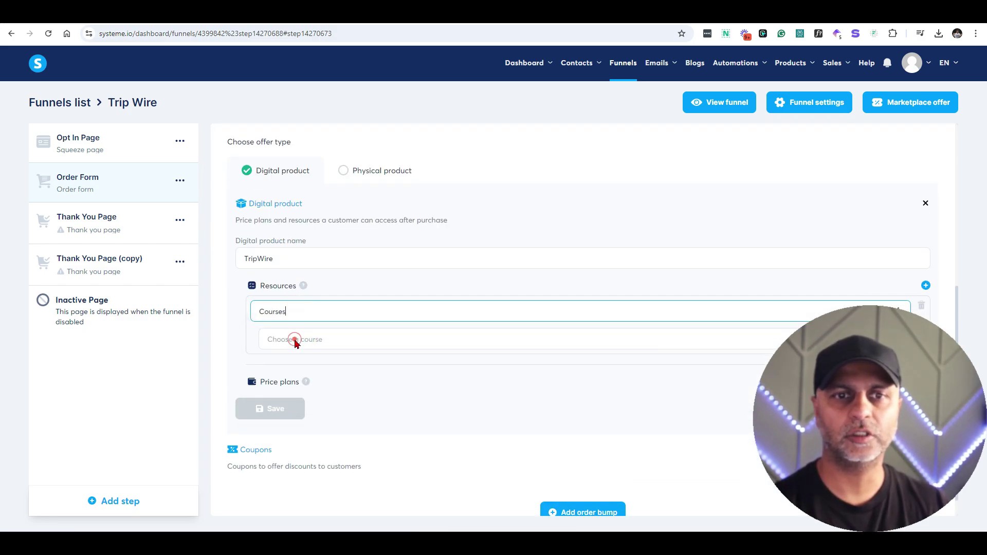
{"action": "left_click", "coordinate": [302, 341]}
{"action": "type", "text": "tr"}
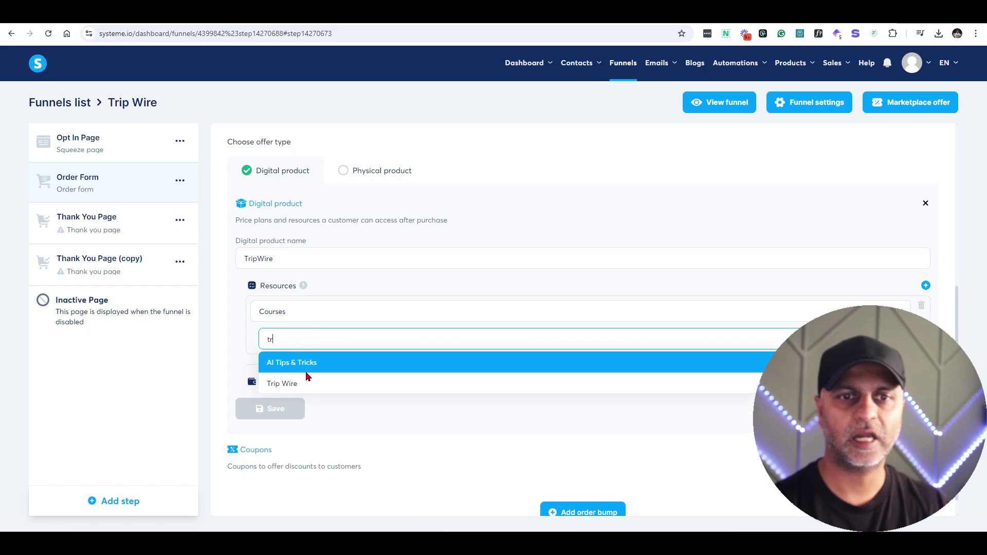
{"action": "left_click", "coordinate": [308, 386]}
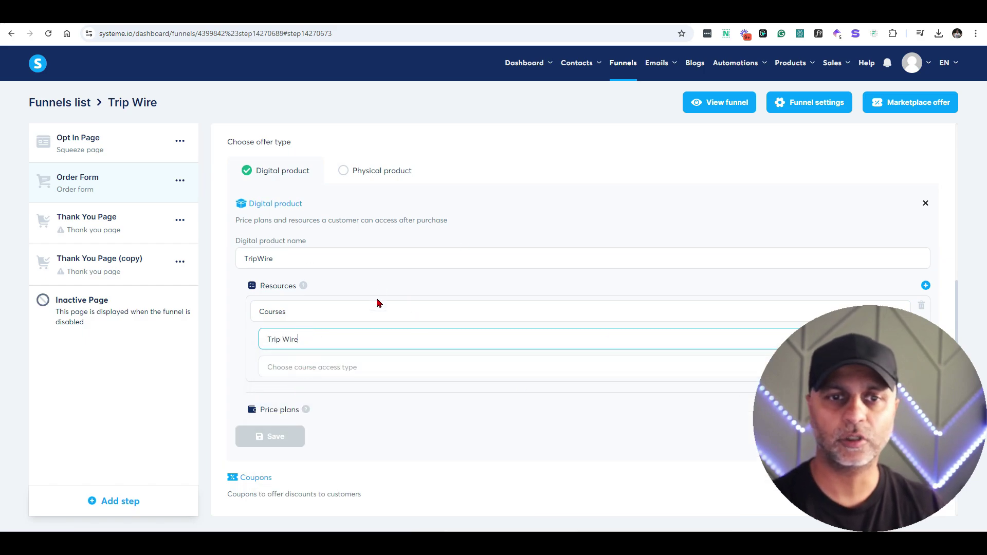
{"action": "left_click", "coordinate": [350, 369]}
{"action": "left_click", "coordinate": [330, 393]}
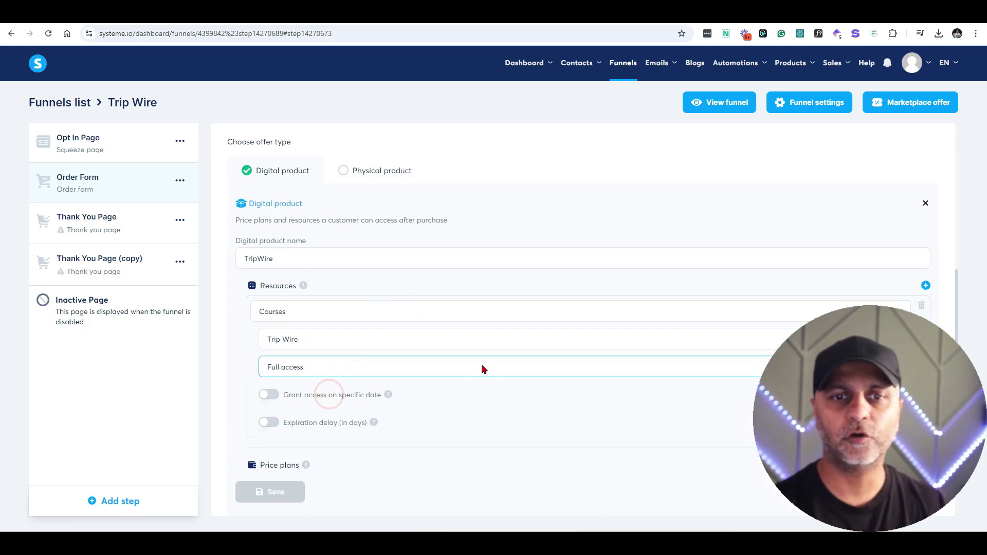
Step: Add the existing one-time payment price plan "TripWire" to the digital product and save the product
{"action": "scroll", "coordinate": [484, 369], "scroll_direction": "down", "scroll_amount": 2}
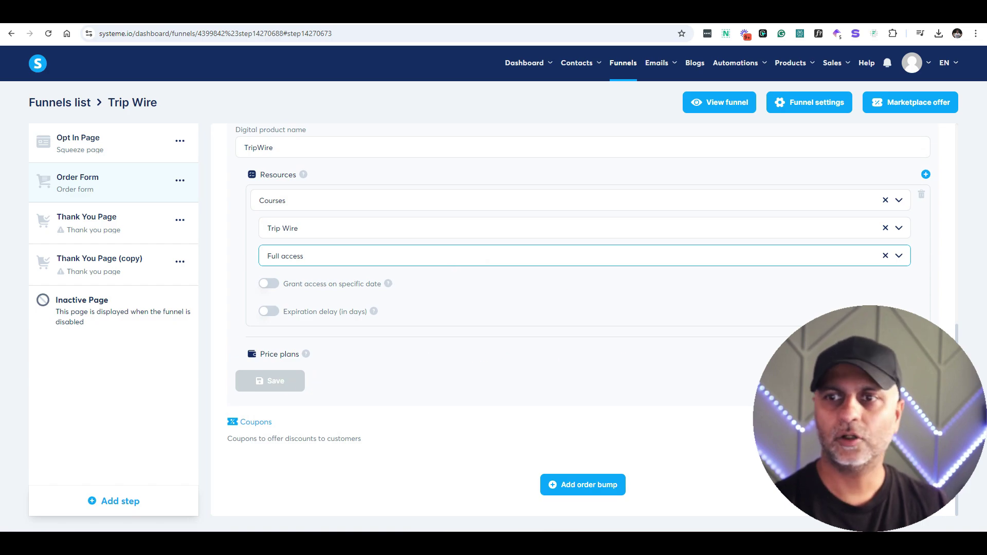
{"action": "left_click", "coordinate": [771, 356]}
{"action": "left_click", "coordinate": [387, 392]}
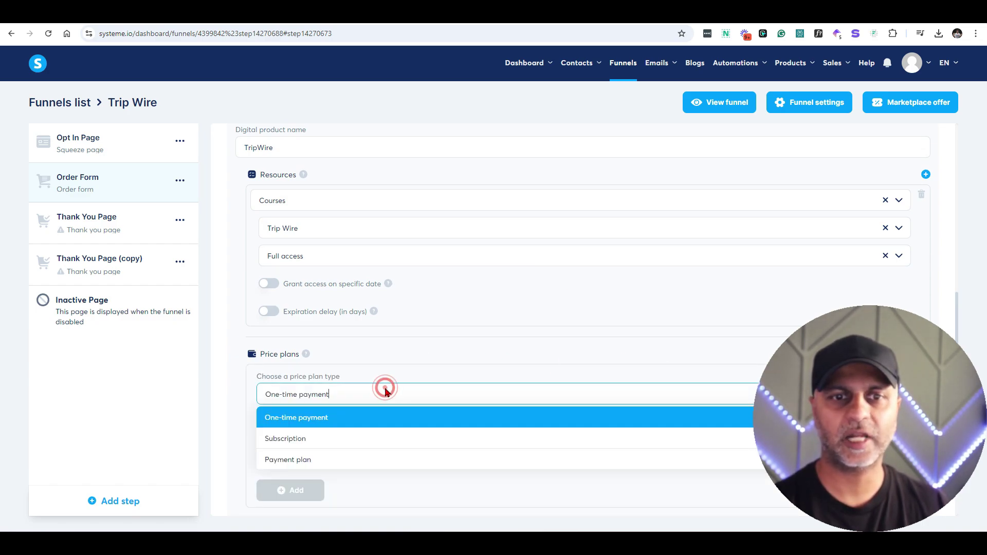
{"action": "left_click", "coordinate": [360, 414]}
{"action": "scroll", "coordinate": [341, 329], "scroll_direction": "down", "scroll_amount": 2}
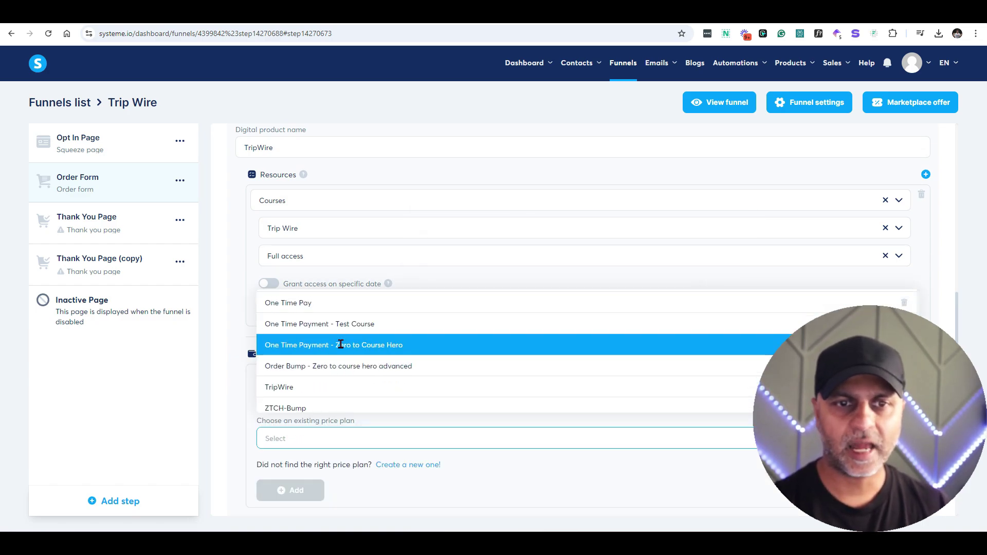
{"action": "left_click", "coordinate": [324, 385]}
{"action": "scroll", "coordinate": [491, 406], "scroll_direction": "down", "scroll_amount": 1}
{"action": "scroll", "coordinate": [491, 406], "scroll_direction": "down", "scroll_amount": 2}
{"action": "left_click_drag", "start_coordinate": [366, 397], "coordinate": [428, 427]}
{"action": "left_click", "coordinate": [313, 460]}
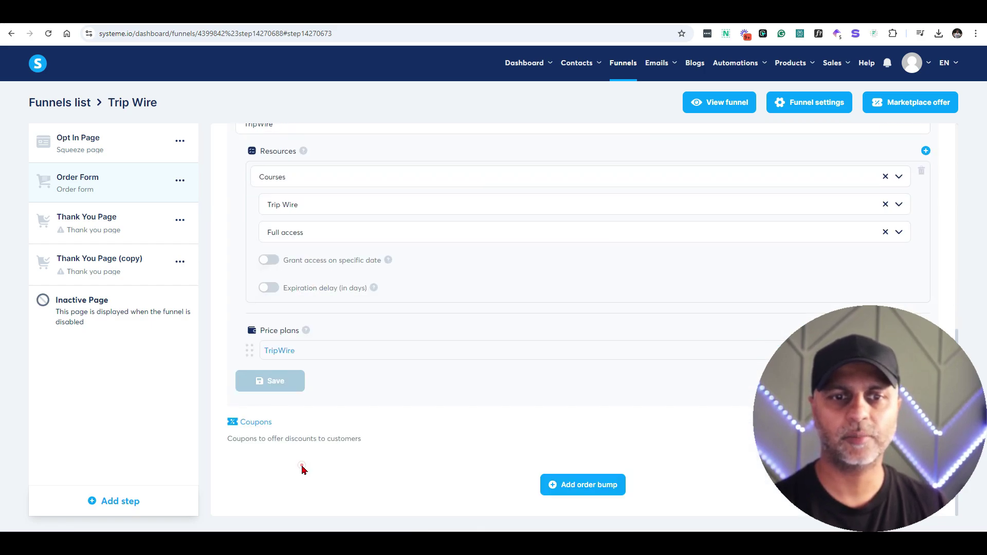
{"action": "left_click", "coordinate": [289, 381]}
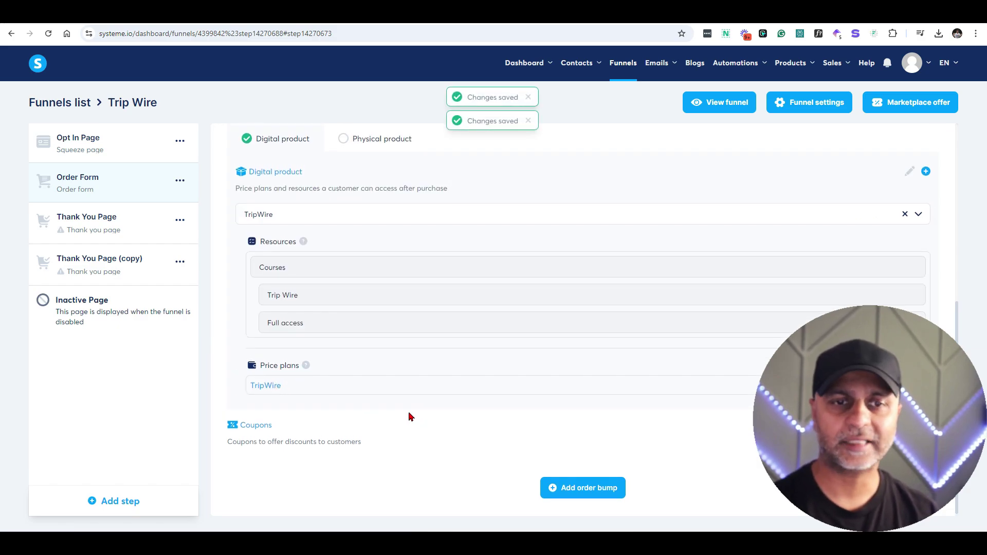
Step: Apply the "Thank You For Your Purchase!" template with the systeme.io video to both Thank You Page and Thank You Page (copy)
{"action": "scroll", "coordinate": [410, 415], "scroll_direction": "up", "scroll_amount": 4}
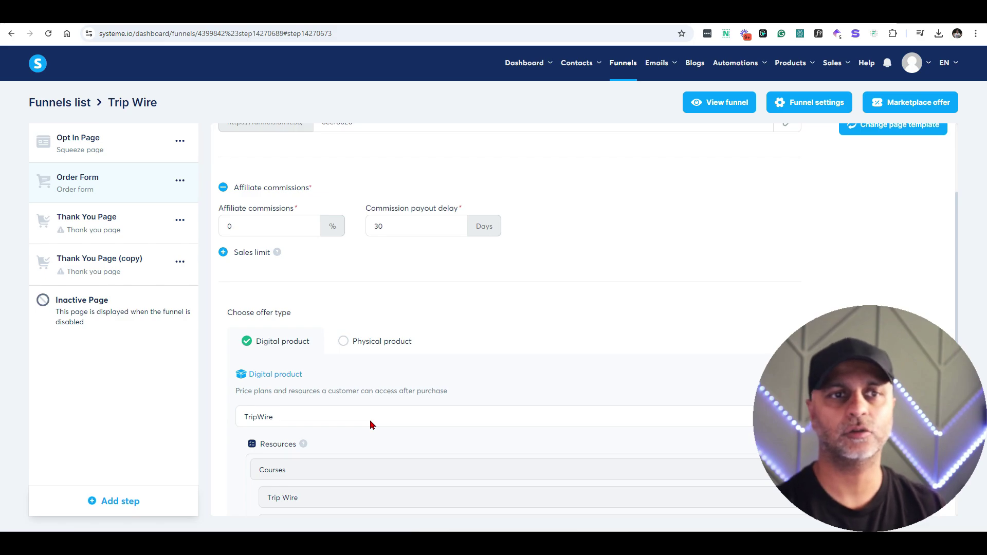
{"action": "left_click", "coordinate": [123, 234]}
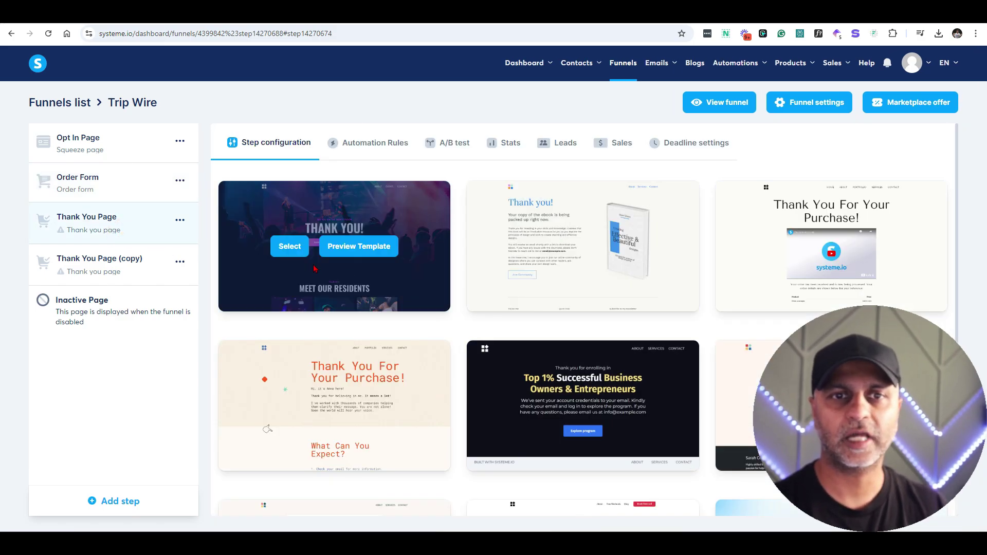
{"action": "left_click", "coordinate": [787, 247]}
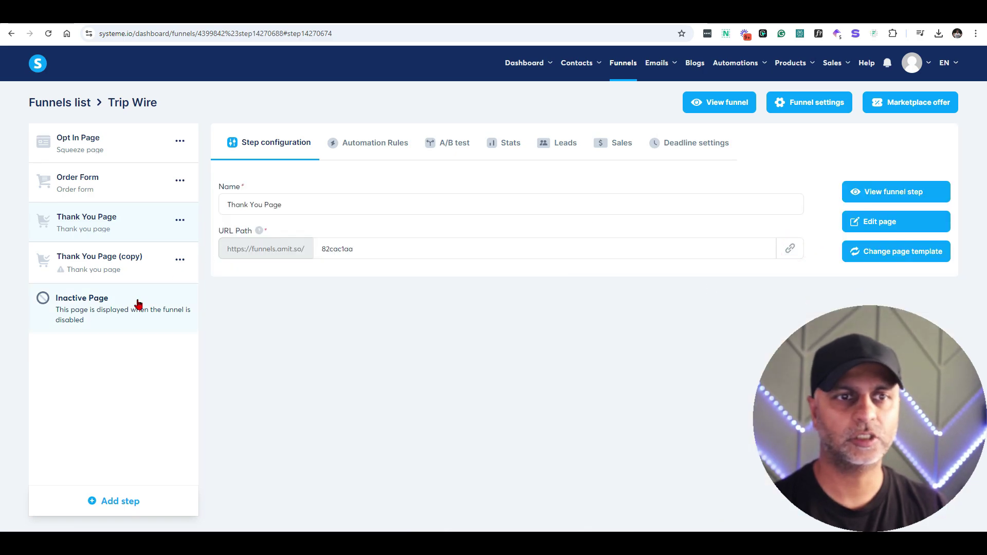
{"action": "left_click", "coordinate": [99, 270]}
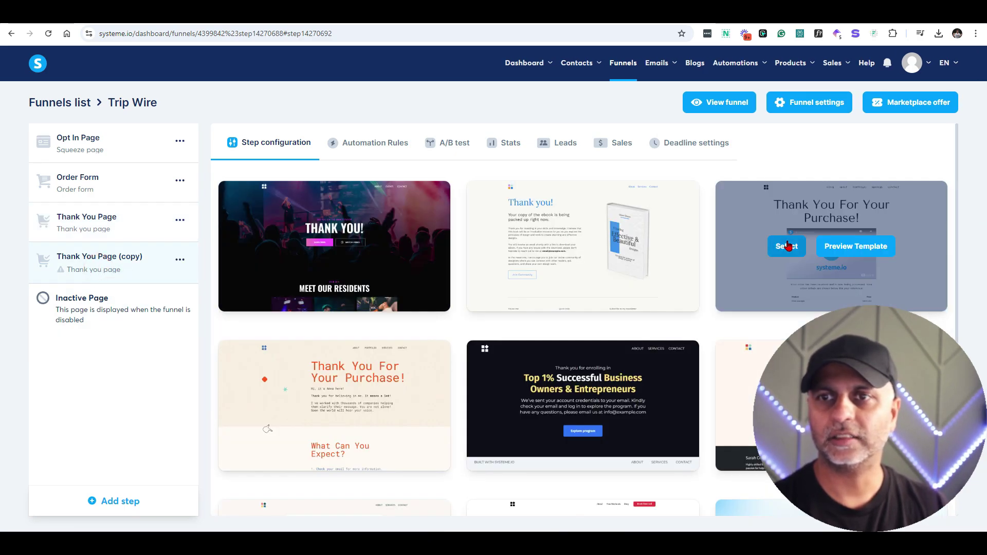
{"action": "left_click", "coordinate": [784, 246]}
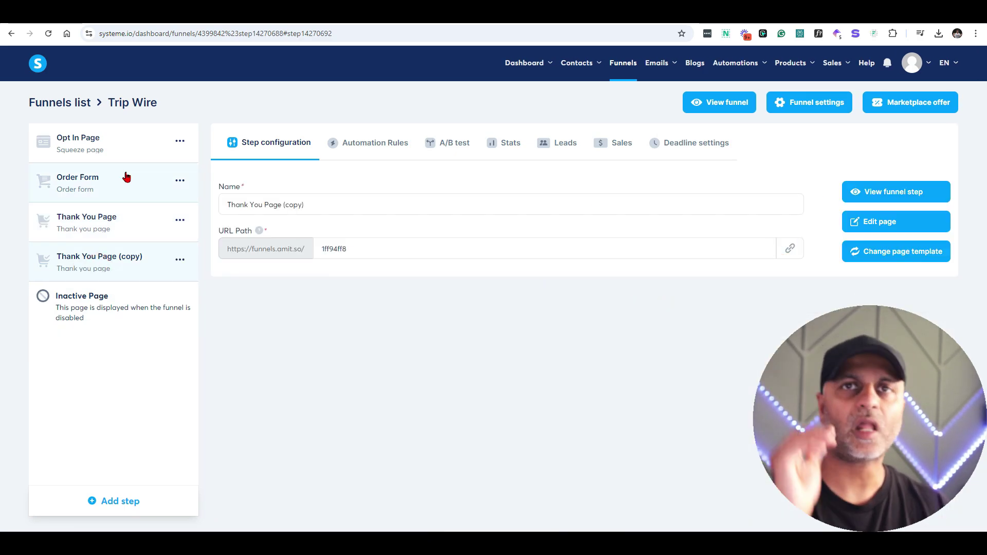
Step: Open the Order Form step's page for editing
{"action": "left_click", "coordinate": [129, 155]}
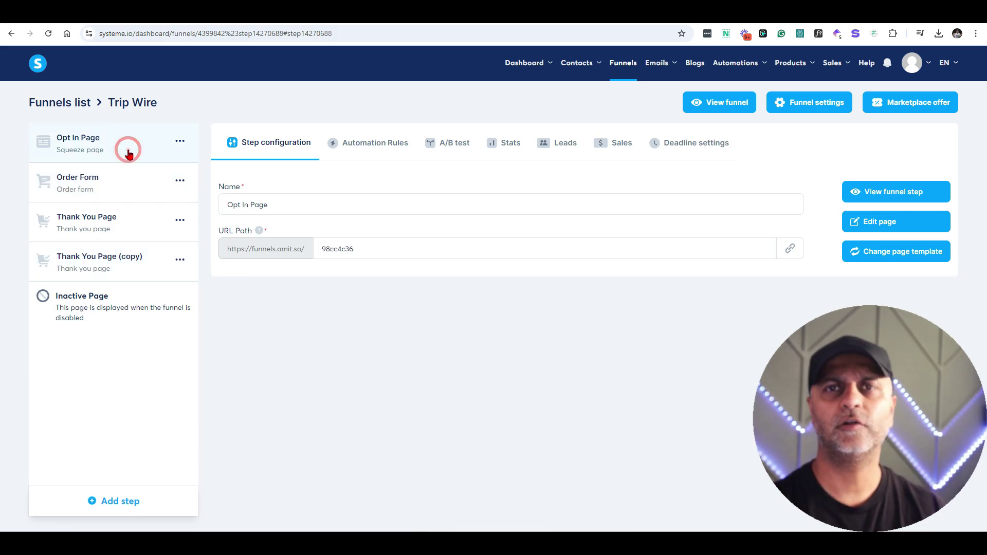
{"action": "left_click", "coordinate": [121, 196]}
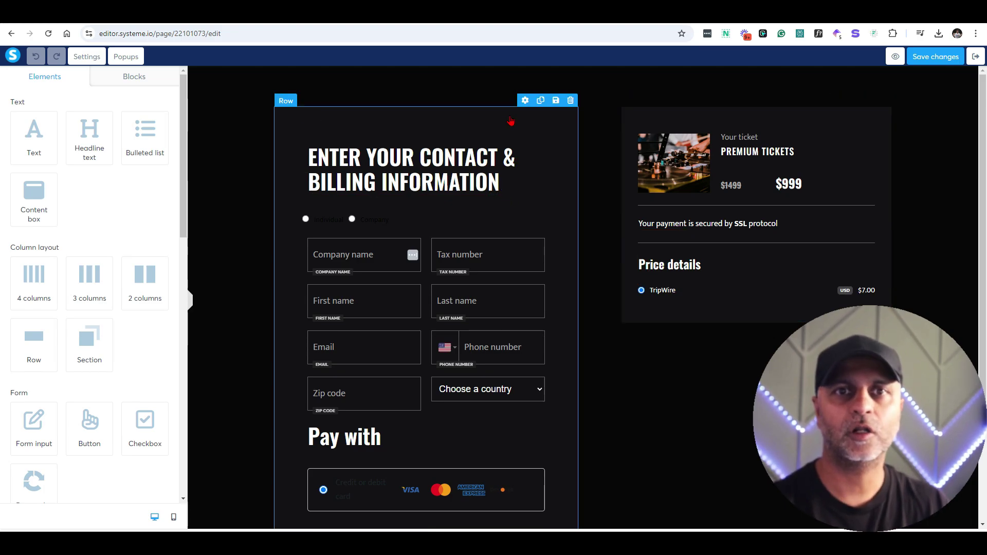
{"action": "left_click", "coordinate": [502, 96]}
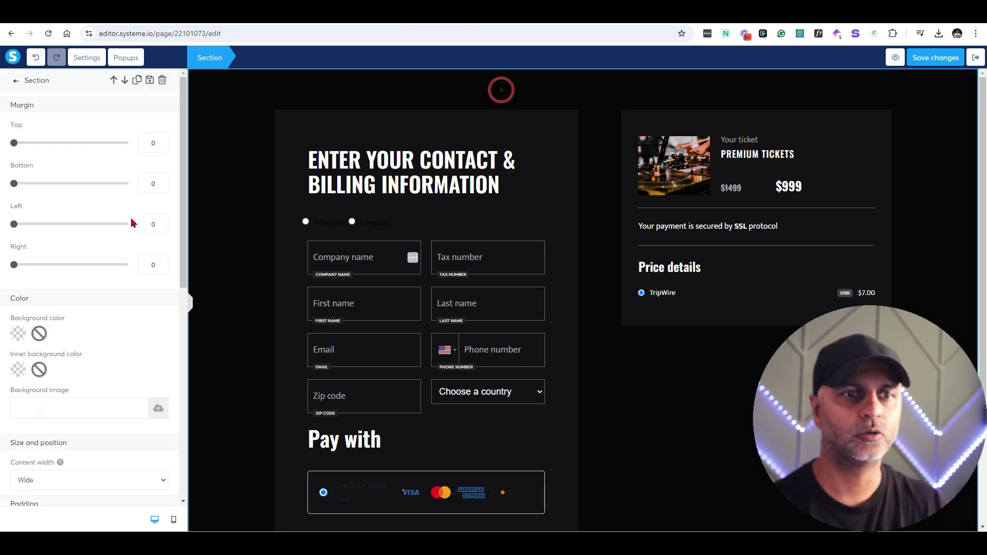
{"action": "left_click", "coordinate": [16, 80]}
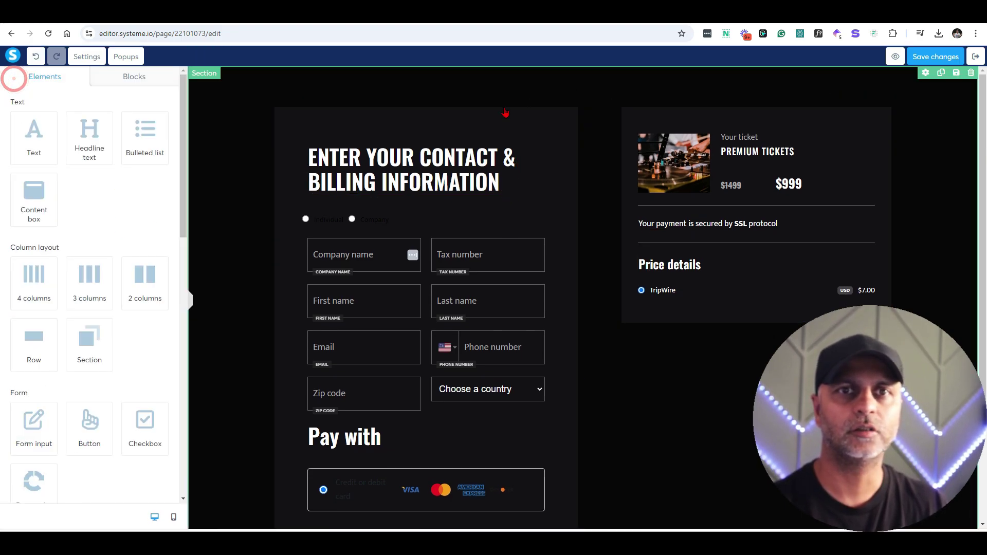
Step: Add a new section to the order form page and move it above the contact and billing section
{"action": "scroll", "coordinate": [158, 353], "scroll_direction": "down", "scroll_amount": 10}
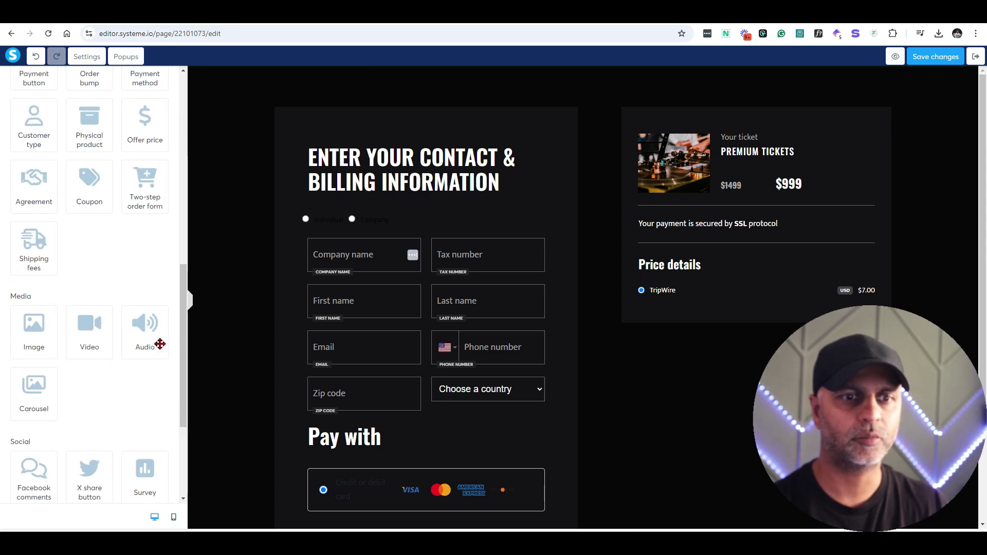
{"action": "scroll", "coordinate": [144, 337], "scroll_direction": "up", "scroll_amount": 8}
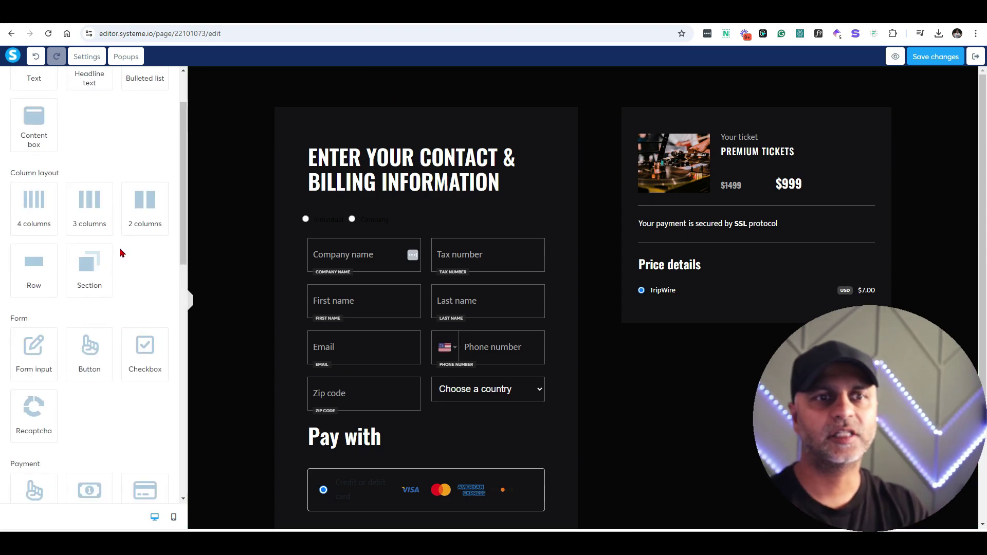
{"action": "left_click_drag", "start_coordinate": [88, 273], "coordinate": [735, 466]}
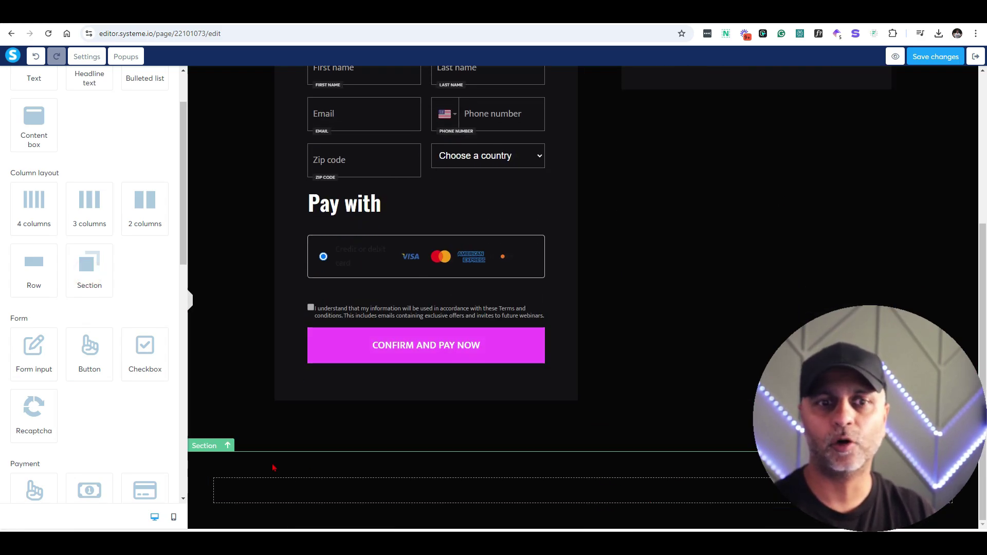
{"action": "left_click", "coordinate": [228, 446]}
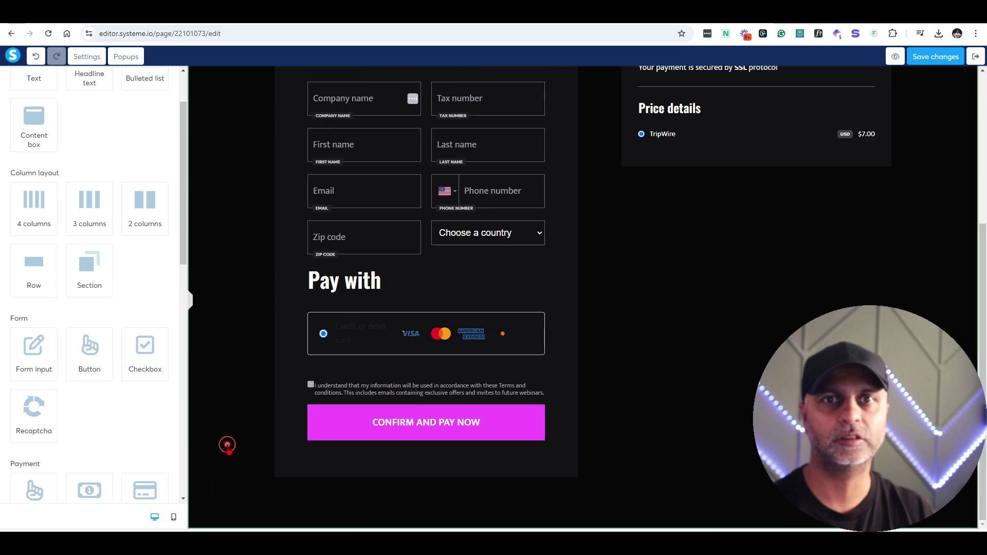
{"action": "scroll", "coordinate": [379, 341], "scroll_direction": "up", "scroll_amount": 5}
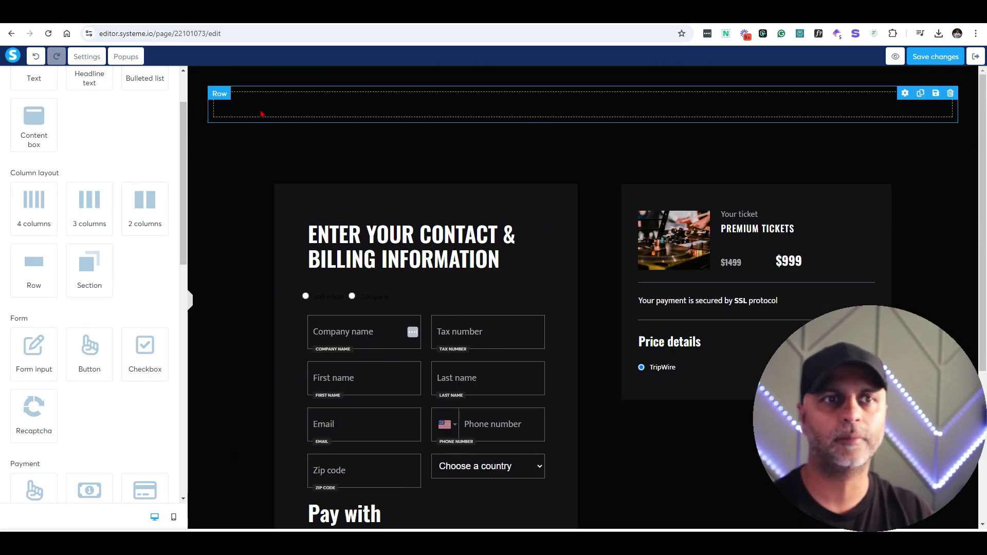
{"action": "scroll", "coordinate": [40, 137], "scroll_direction": "up", "scroll_amount": 2}
Step: Add headlines above the form: "You're in! Please check your inbox for further details...." and red "Read the entire page below for this one time offer 😱"
{"action": "left_click_drag", "start_coordinate": [88, 140], "coordinate": [564, 109]}
{"action": "left_click", "coordinate": [565, 111]}
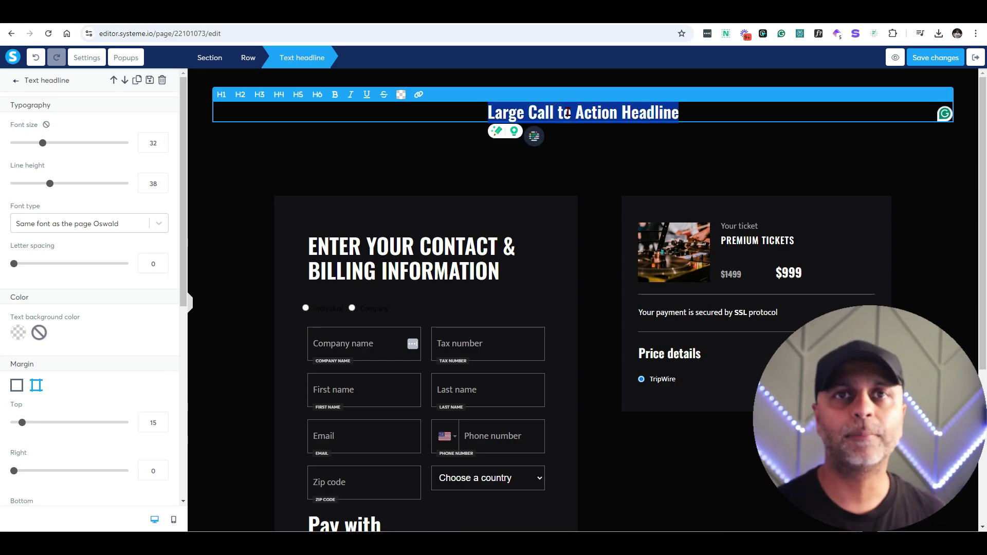
{"action": "left_click", "coordinate": [941, 310]}
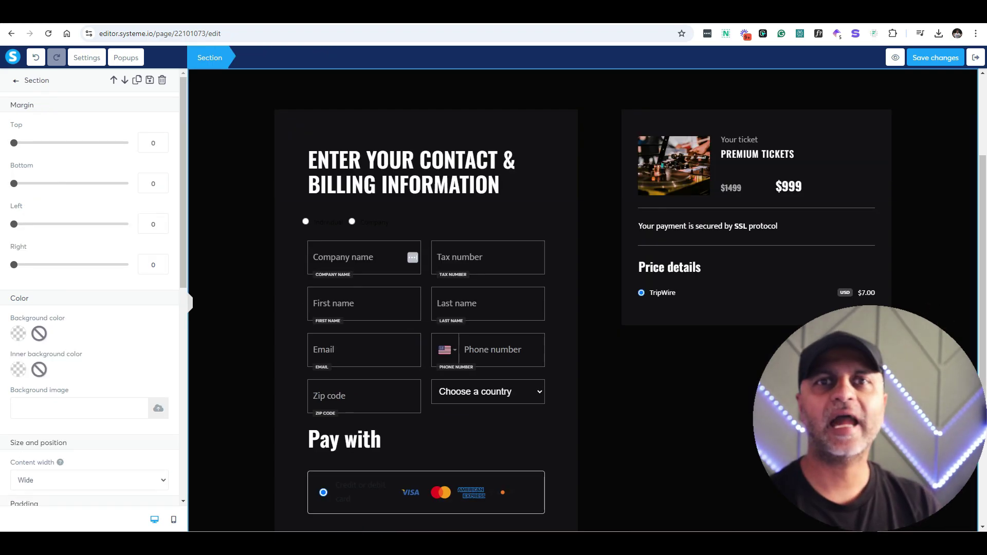
{"action": "left_click", "coordinate": [955, 309]}
{"action": "scroll", "coordinate": [955, 309], "scroll_direction": "up", "scroll_amount": 3}
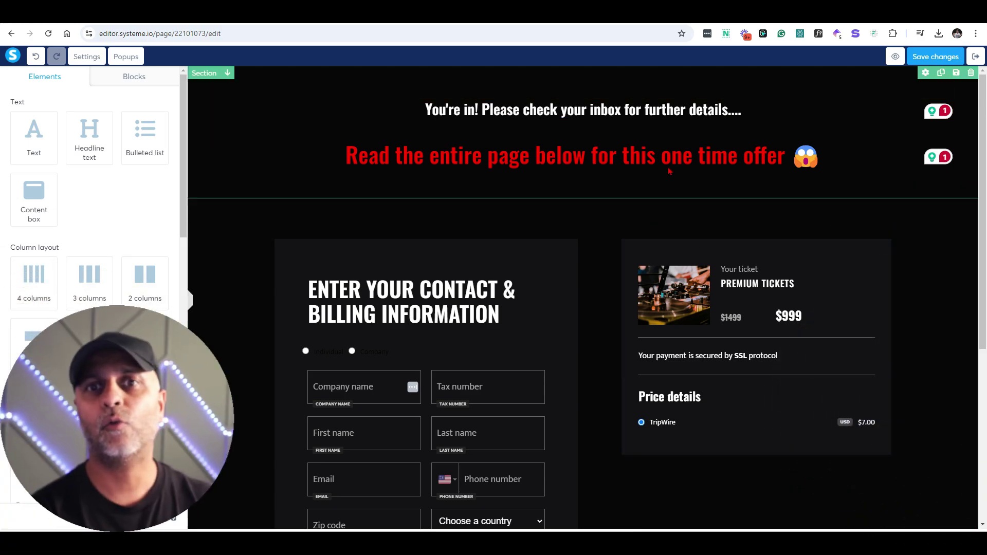
{"action": "left_click", "coordinate": [632, 170]}
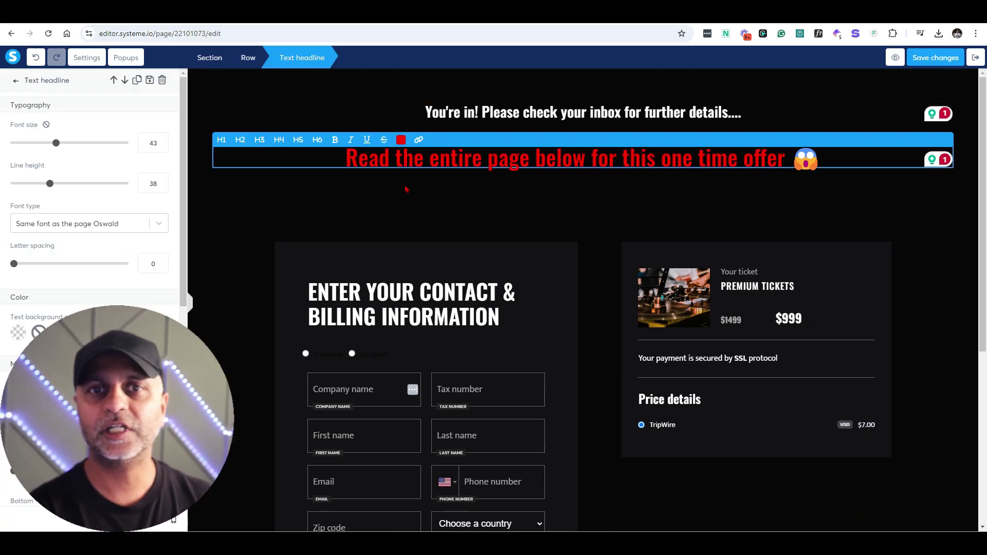
{"action": "left_click", "coordinate": [748, 199]}
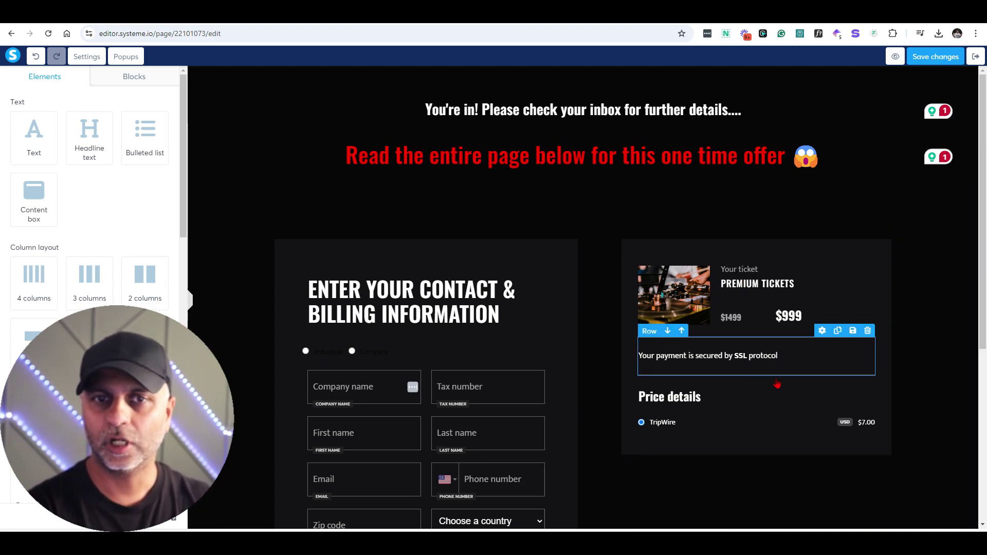
Step: Set the struck-through price in the ticket box to $27 and the offer price beside it to $7
{"action": "left_click", "coordinate": [733, 319]}
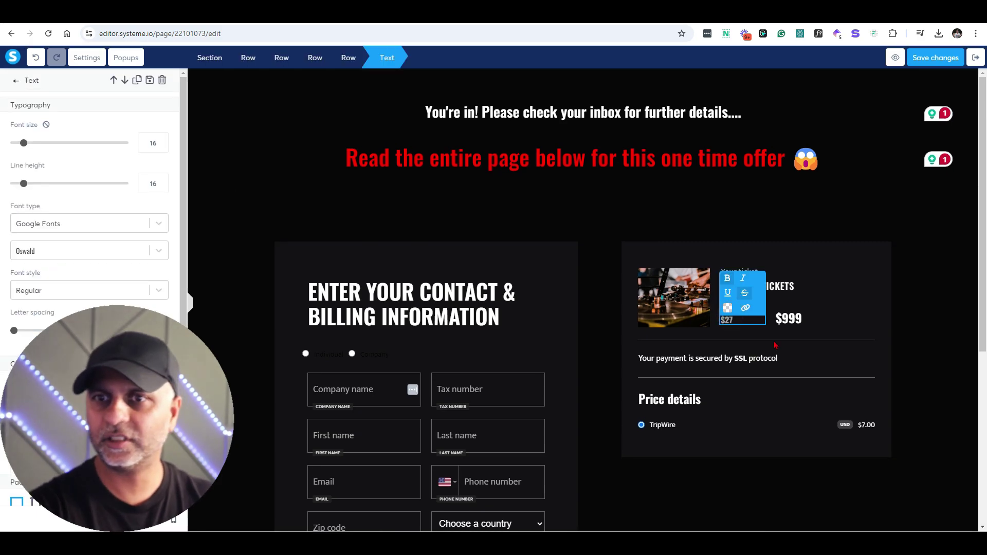
{"action": "left_click", "coordinate": [802, 319]}
{"action": "double_click", "coordinate": [795, 319]}
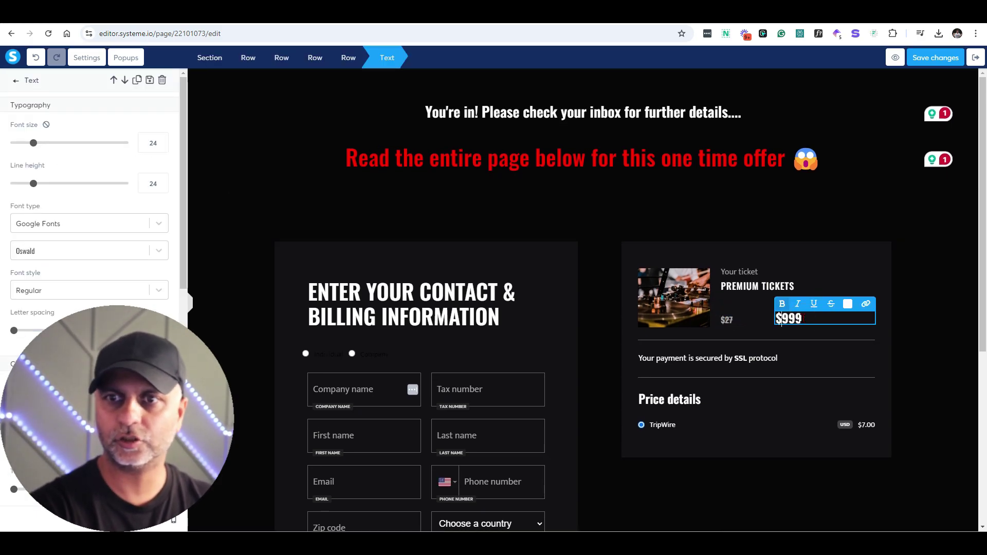
{"action": "type", "text": "7"}
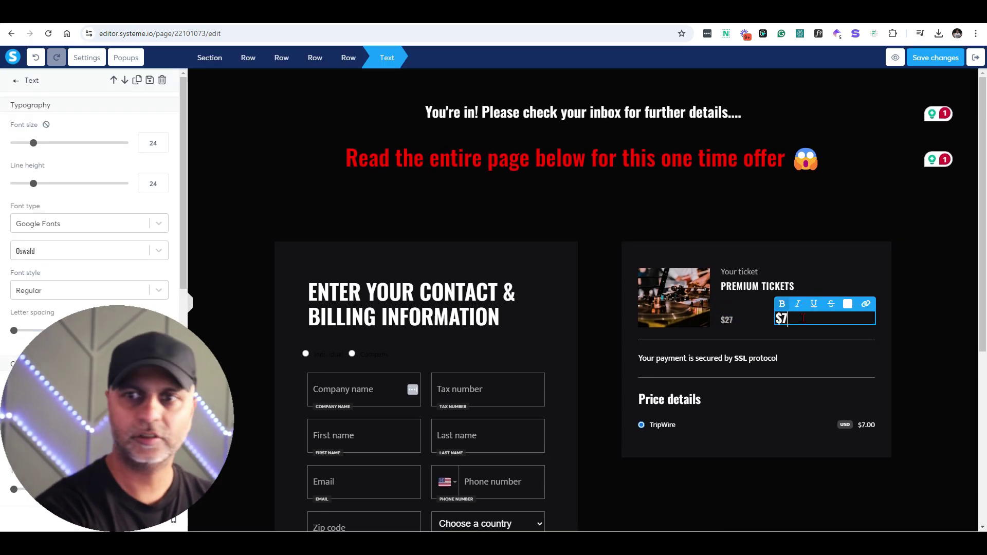
Step: Set the font size of both the price plan name and the amount to 26 in the TripWire offer price
{"action": "left_click", "coordinate": [755, 421]}
{"action": "left_click", "coordinate": [823, 411]}
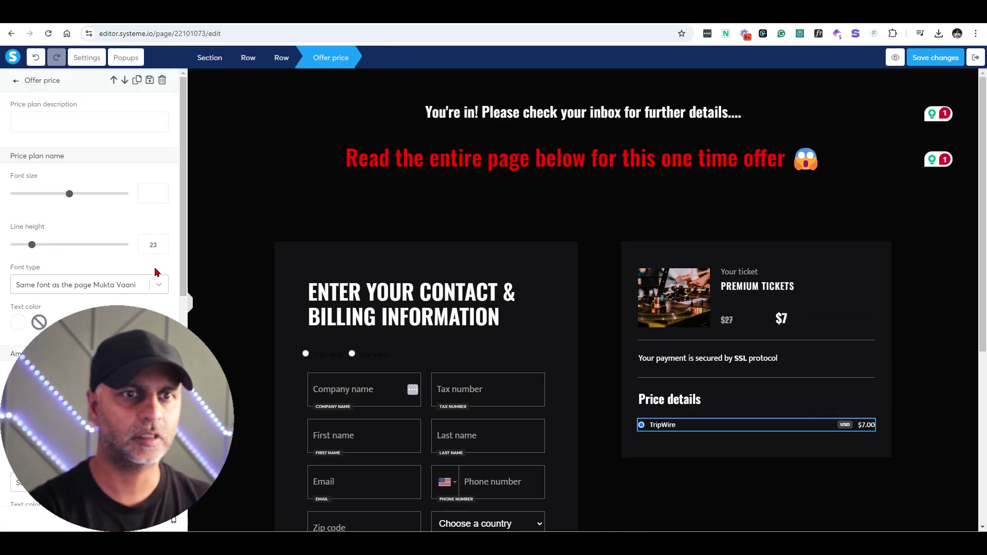
{"action": "left_click", "coordinate": [155, 194]}
{"action": "type", "text": "26"}
{"action": "scroll", "coordinate": [156, 197], "scroll_direction": "down", "scroll_amount": 4}
{"action": "left_click", "coordinate": [157, 191]}
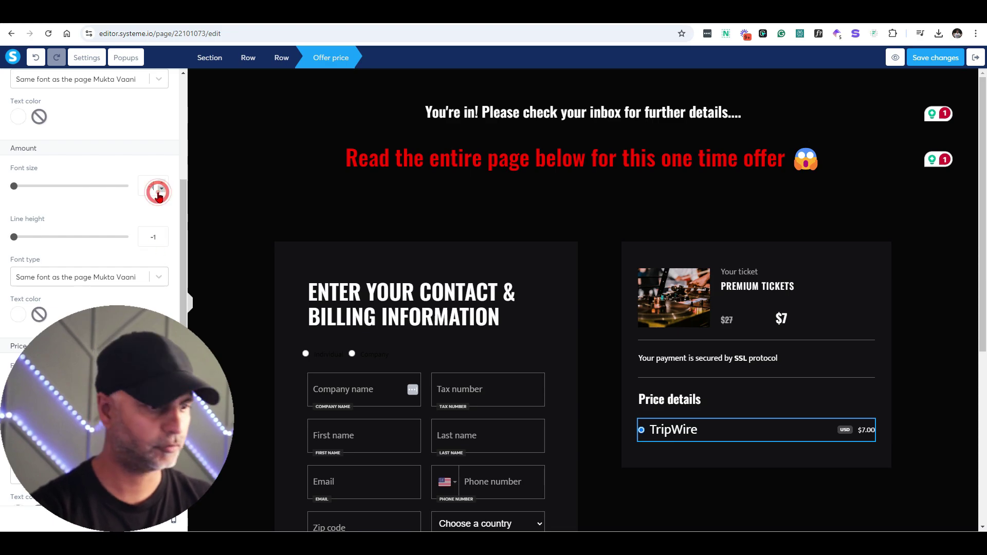
{"action": "type", "text": "26"}
{"action": "left_click", "coordinate": [885, 431]}
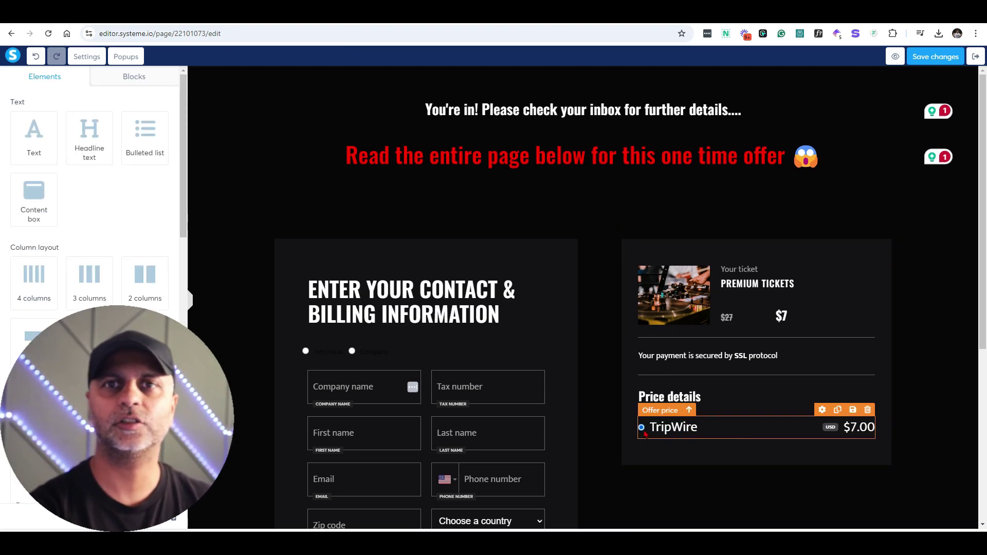
Step: Set the text color of the payment methods element under "Pay with" to white (FFFFFF)
{"action": "scroll", "coordinate": [896, 295], "scroll_direction": "down", "scroll_amount": 3}
{"action": "left_click", "coordinate": [897, 295]}
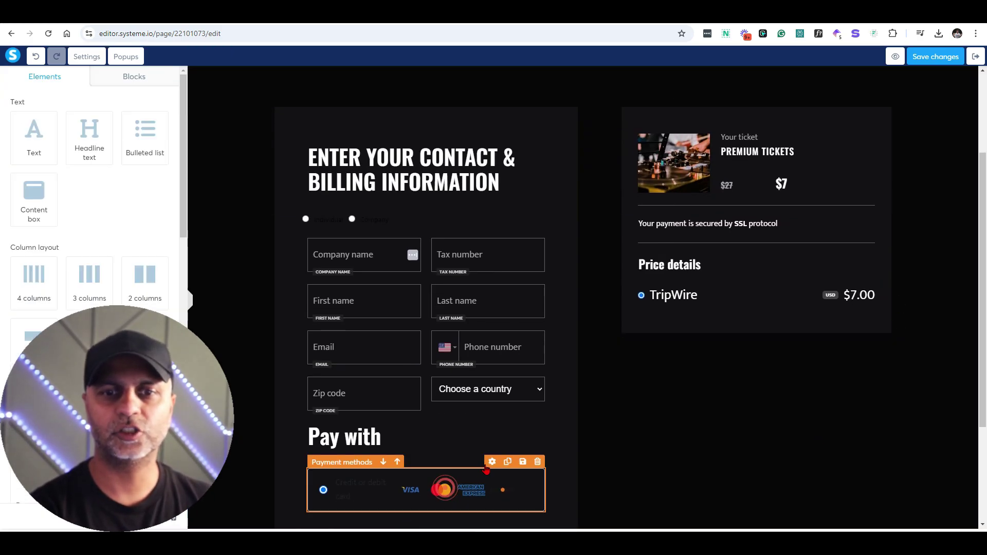
{"action": "left_click", "coordinate": [488, 461]}
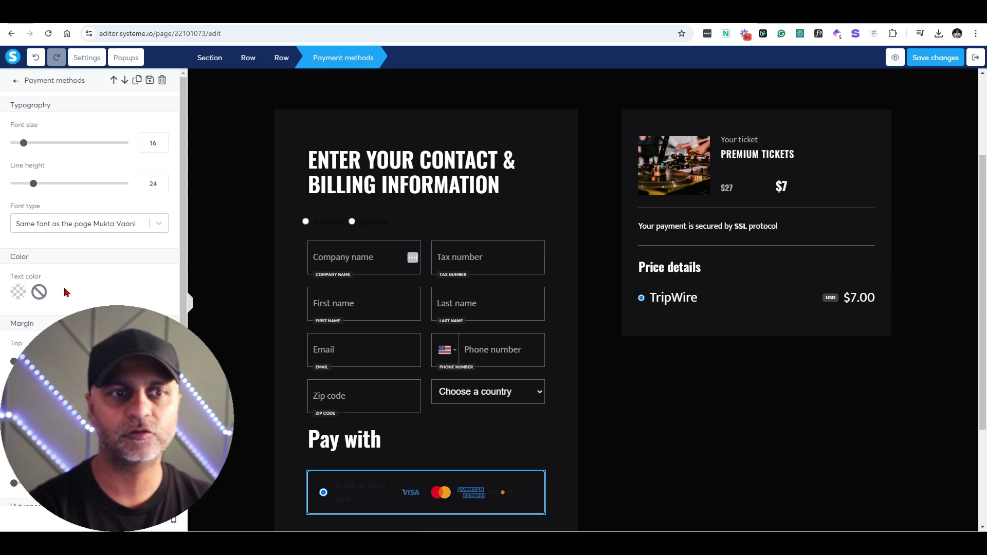
{"action": "left_click", "coordinate": [18, 292]}
{"action": "key", "text": "ctrl+a"}
{"action": "type", "text": "FFFFFF"}
{"action": "left_click", "coordinate": [641, 396]}
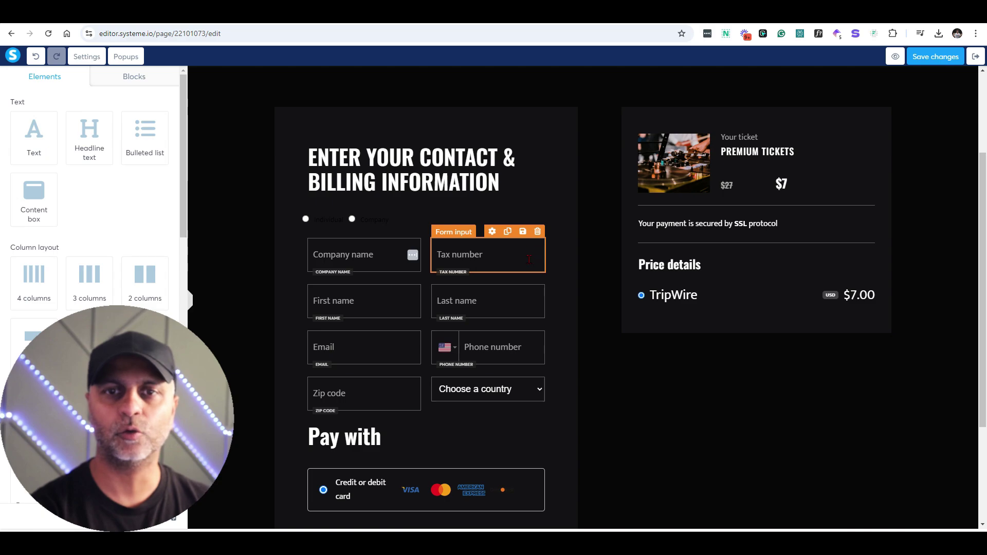
Step: Delete the Tax number and Company name fields and the customer type selector from the order form
{"action": "left_click", "coordinate": [537, 232]}
{"action": "left_click", "coordinate": [537, 98]}
{"action": "left_click", "coordinate": [413, 232]}
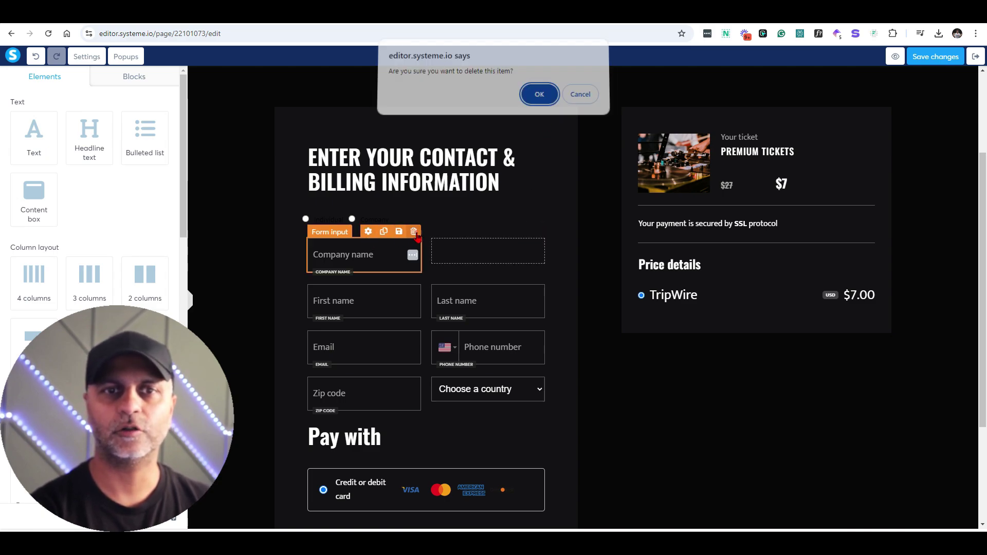
{"action": "left_click", "coordinate": [538, 98]}
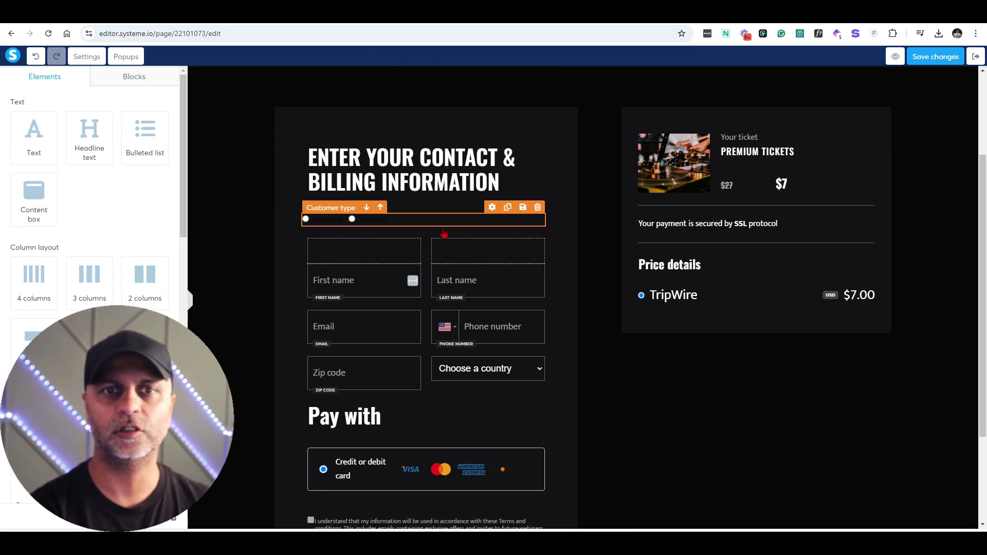
{"action": "left_click", "coordinate": [537, 206]}
{"action": "left_click", "coordinate": [540, 93]}
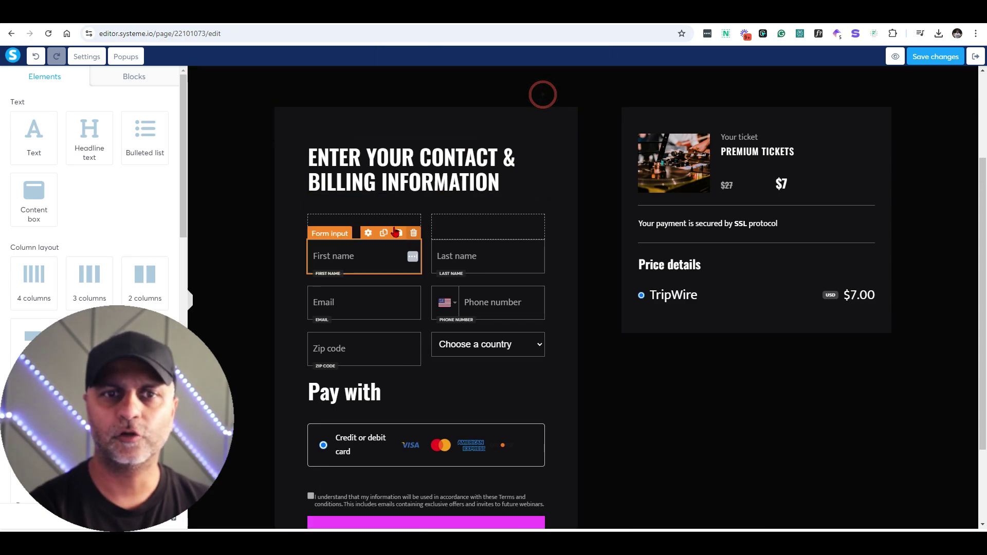
Step: Move the First name and Last name fields up into the empty slots directly below the contact and billing heading
{"action": "left_click", "coordinate": [366, 256]}
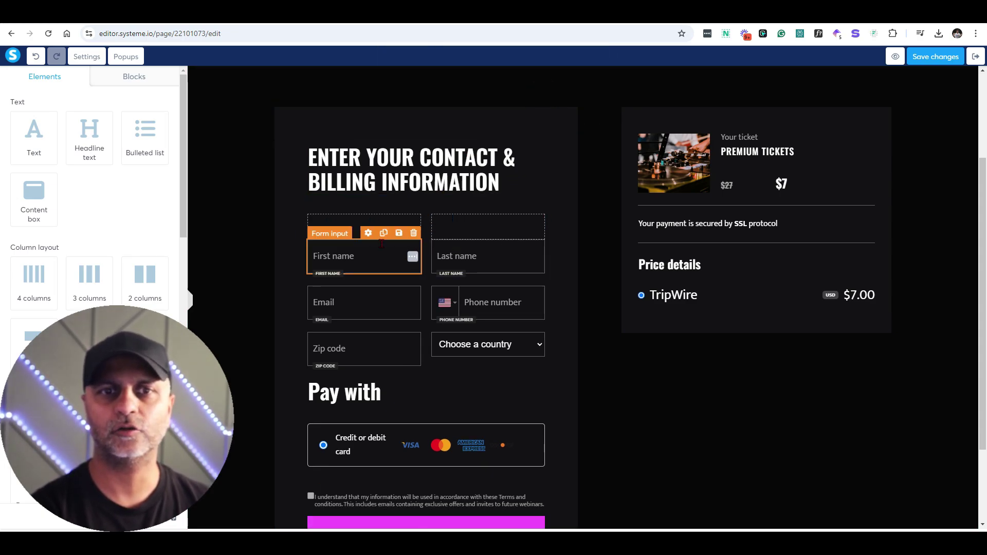
{"action": "left_click_drag", "start_coordinate": [367, 256], "coordinate": [365, 226]}
{"action": "left_click", "coordinate": [459, 249]}
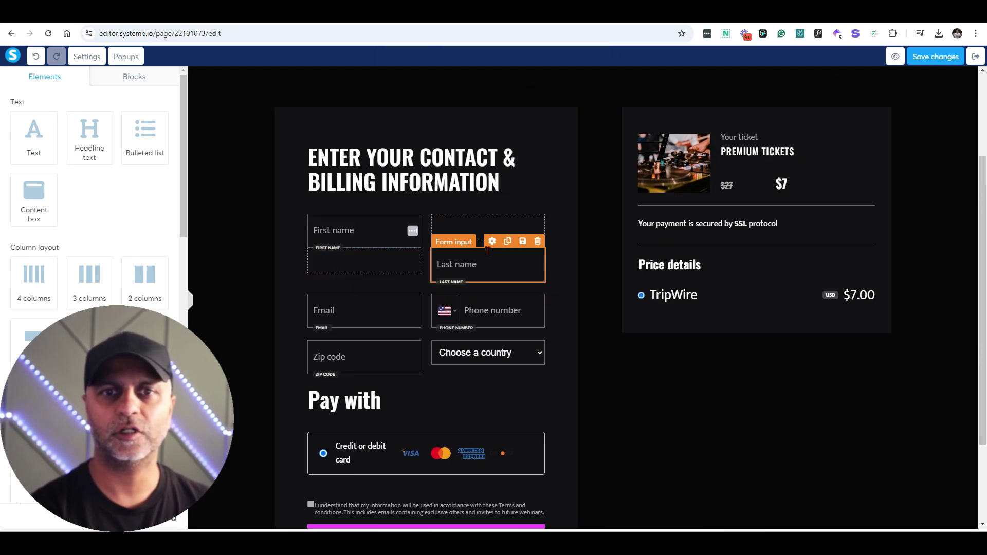
{"action": "left_click_drag", "start_coordinate": [493, 246], "coordinate": [488, 227]}
Step: Delete the Phone number, country and Zip code fields from the order form
{"action": "left_click", "coordinate": [536, 309]}
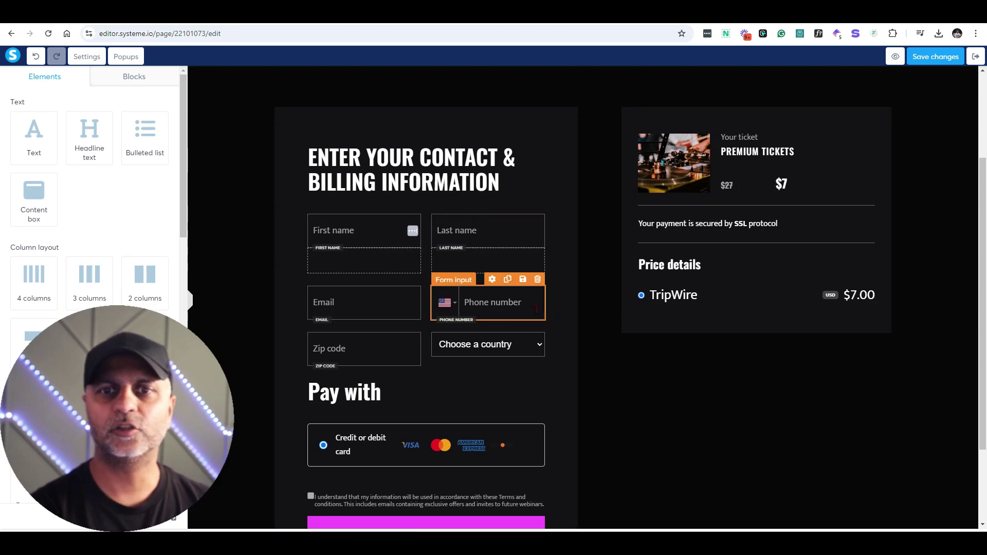
{"action": "left_click", "coordinate": [537, 280]}
{"action": "left_click", "coordinate": [533, 98]}
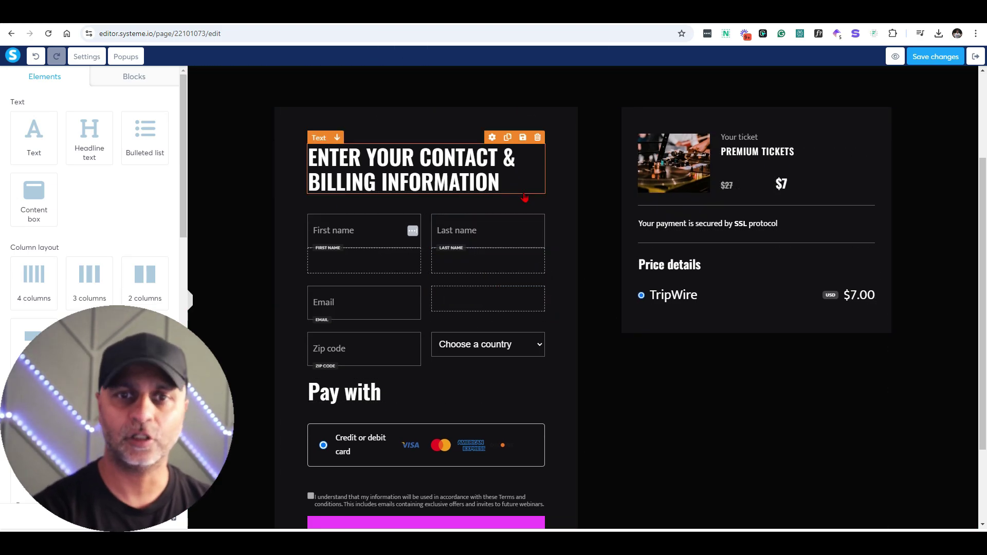
{"action": "left_click", "coordinate": [537, 325]}
{"action": "left_click", "coordinate": [539, 98]}
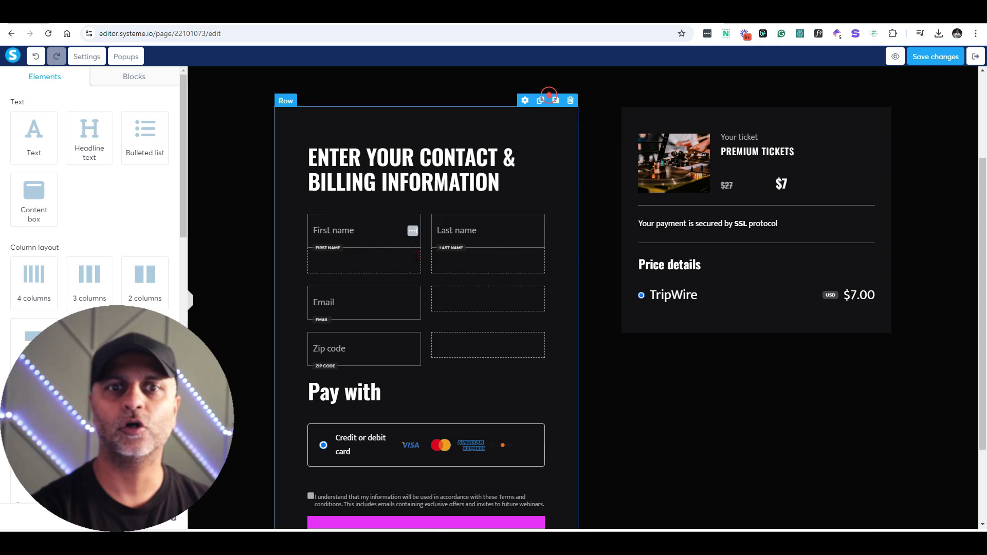
{"action": "left_click", "coordinate": [364, 348]}
{"action": "left_click", "coordinate": [414, 326]}
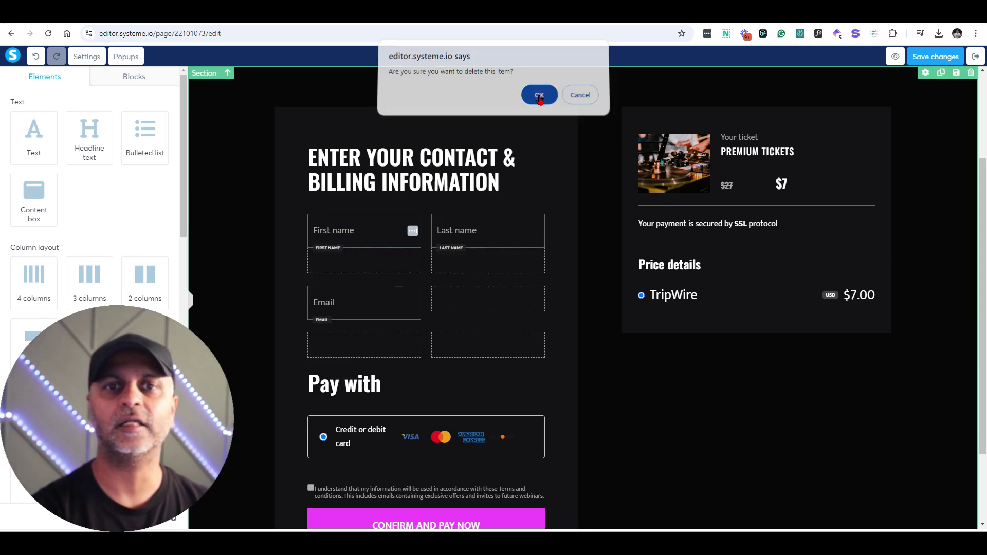
{"action": "left_click", "coordinate": [539, 98]}
Step: Try to delete the row containing the Email field and undo the last change
{"action": "left_click", "coordinate": [537, 280]}
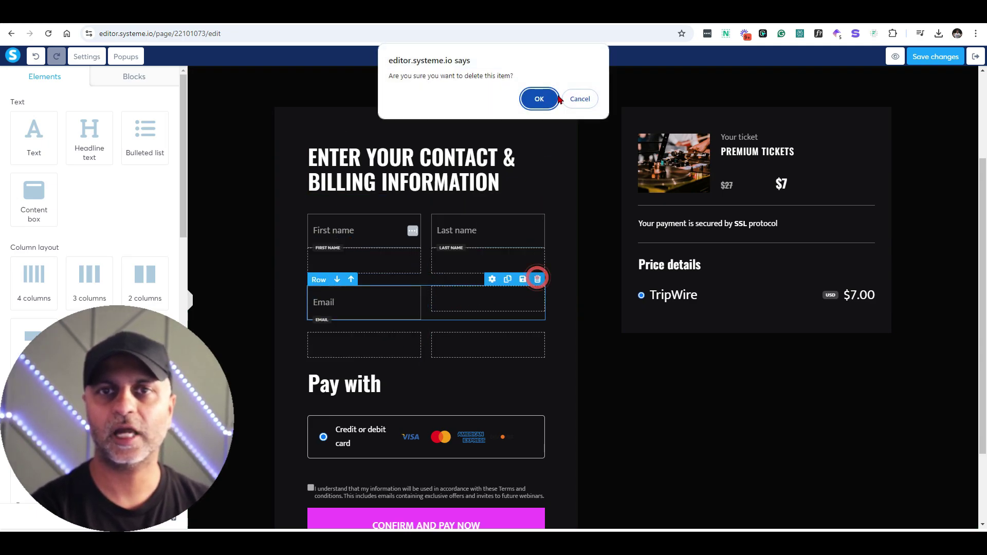
{"action": "left_click", "coordinate": [537, 96]}
{"action": "key", "text": "ctrl+z"}
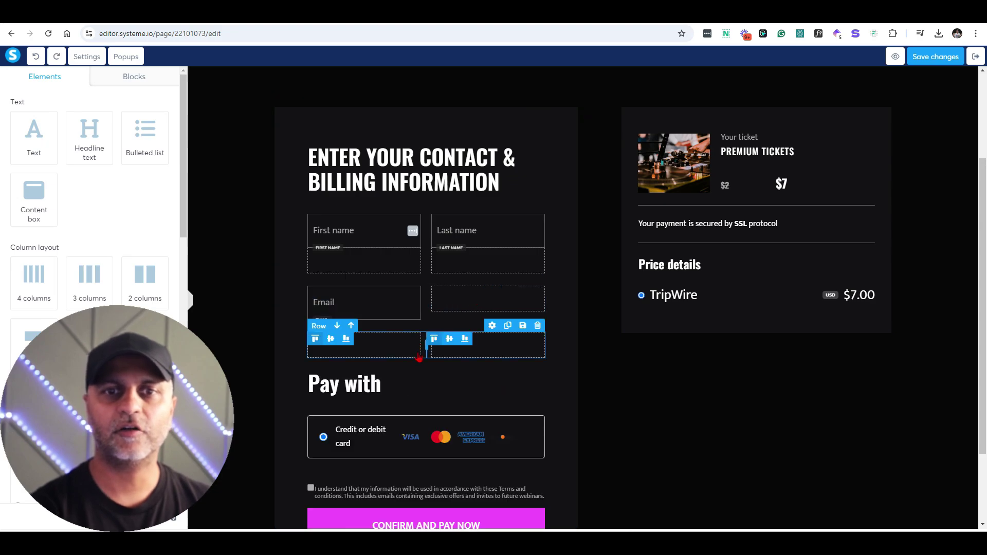
Step: Delete the empty two-column row between the Email field and the "Pay with" heading
{"action": "left_click", "coordinate": [538, 326]}
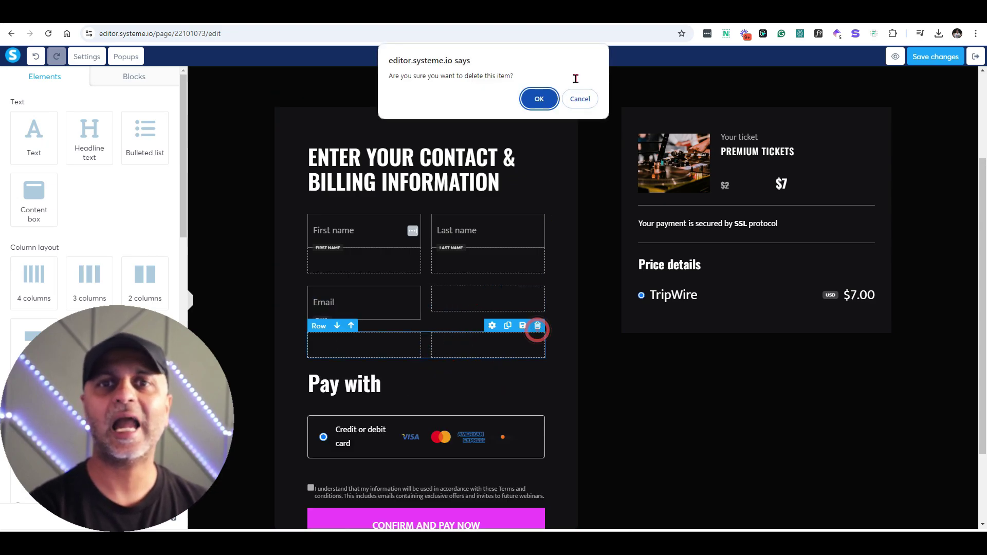
{"action": "left_click", "coordinate": [537, 99]}
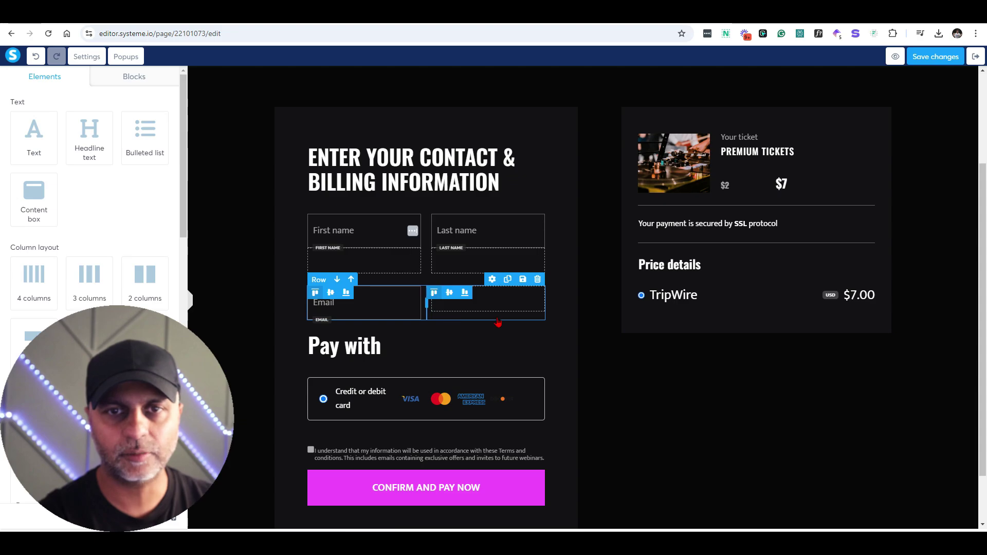
{"action": "left_click", "coordinate": [507, 343]}
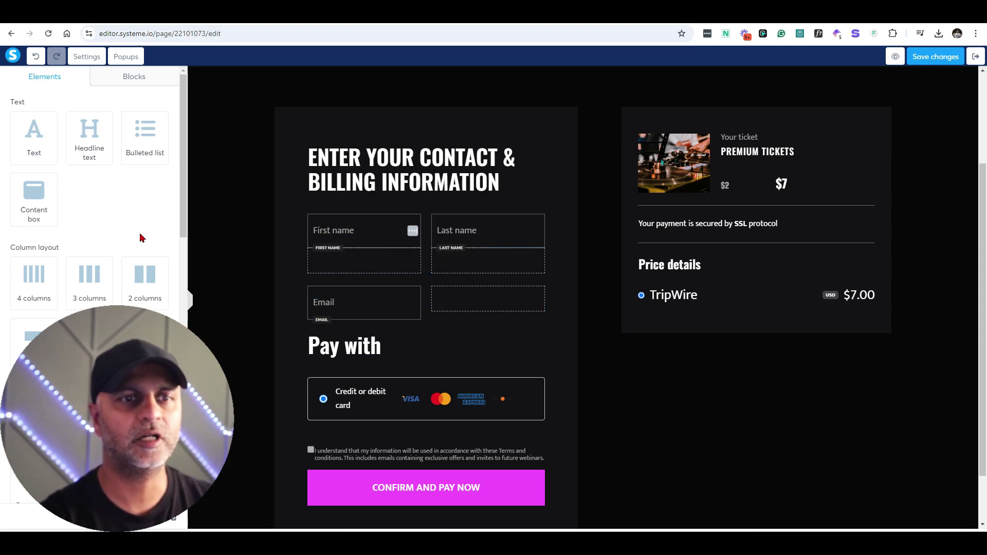
Step: Move the Email field into a new single-column row above "Pay with" and delete the emptied two-column row
{"action": "left_click_drag", "start_coordinate": [33, 340], "coordinate": [430, 334]}
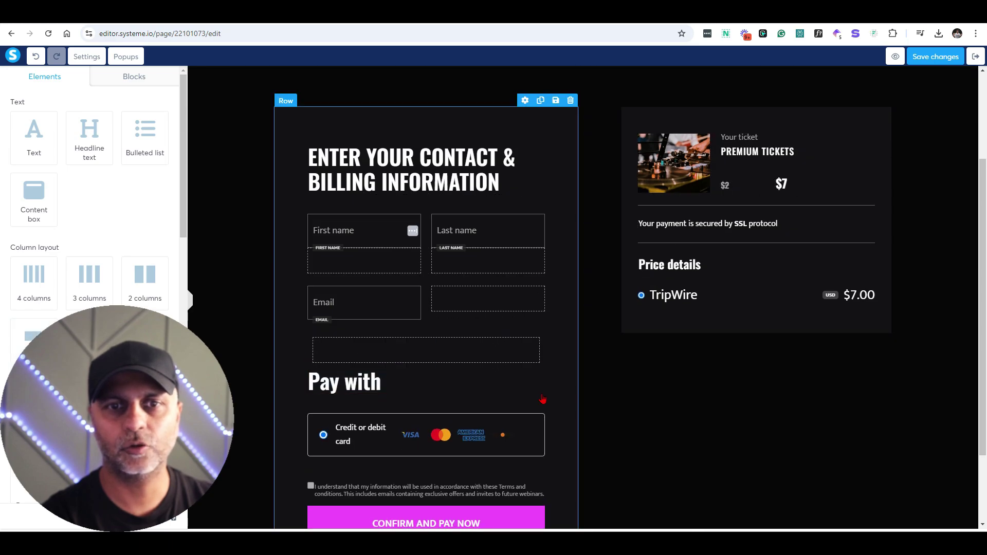
{"action": "left_click_drag", "start_coordinate": [368, 281], "coordinate": [436, 335]}
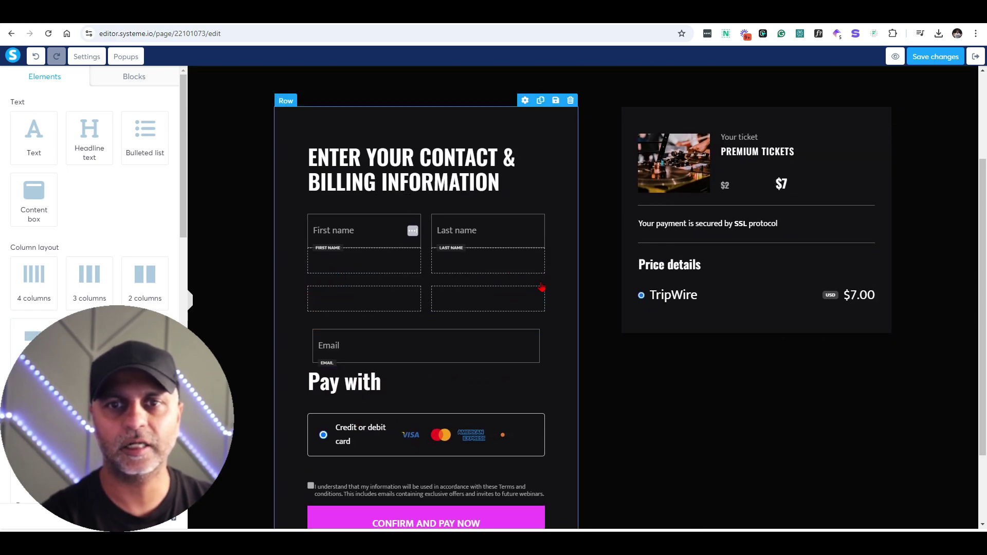
{"action": "left_click", "coordinate": [538, 279]}
{"action": "left_click", "coordinate": [539, 99]}
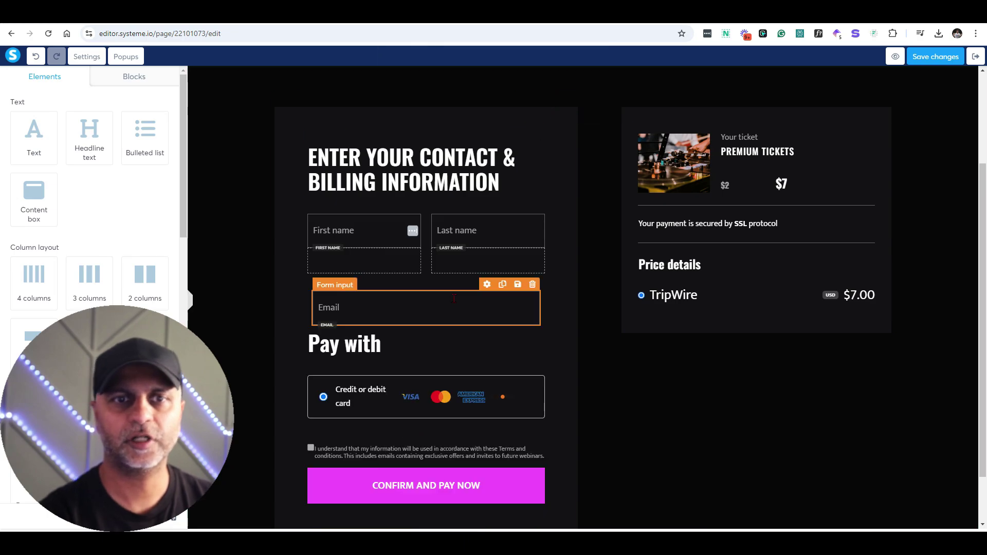
Step: Save the order form page and exit the page editor
{"action": "scroll", "coordinate": [511, 363], "scroll_direction": "down", "scroll_amount": 1}
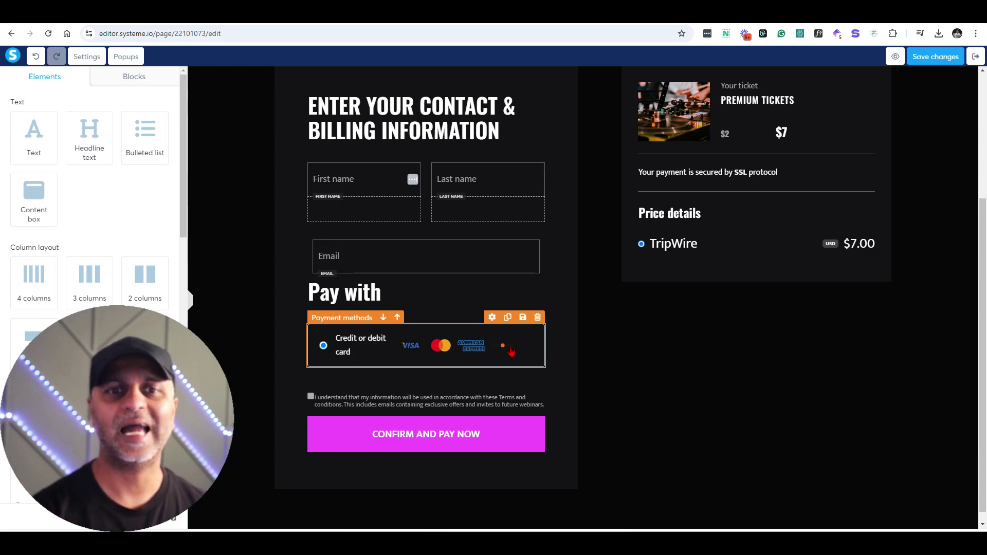
{"action": "scroll", "coordinate": [904, 451], "scroll_direction": "up", "scroll_amount": 2}
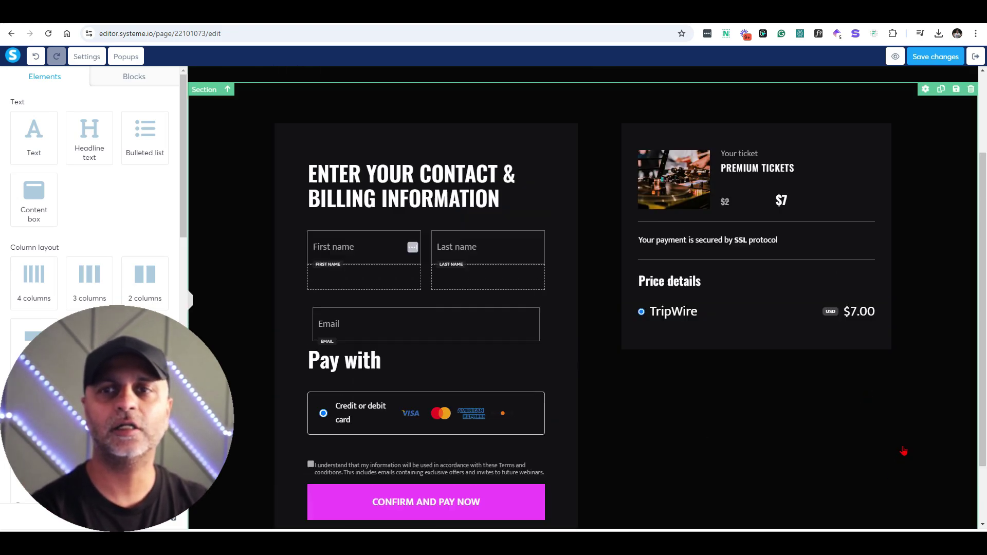
{"action": "scroll", "coordinate": [905, 437], "scroll_direction": "up", "scroll_amount": 2}
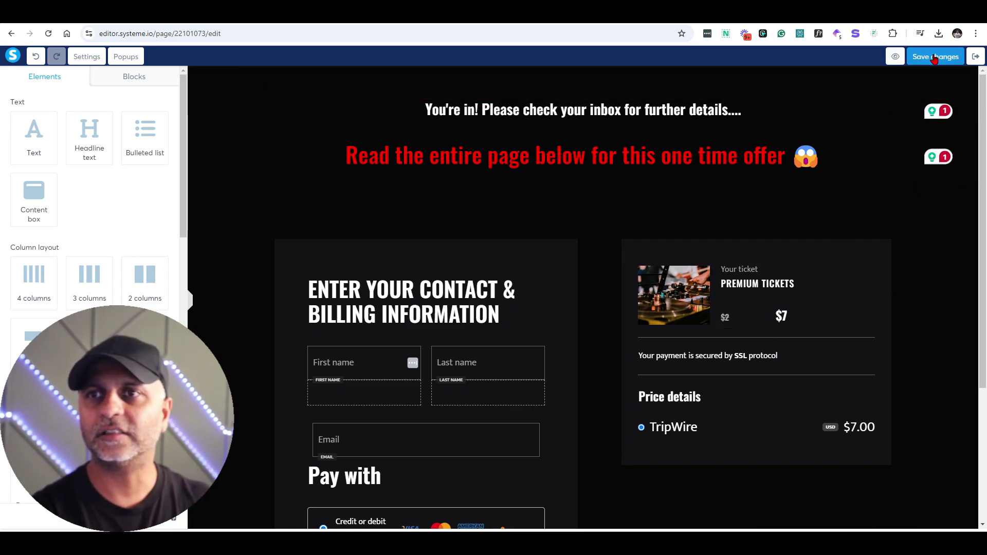
{"action": "left_click", "coordinate": [980, 57]}
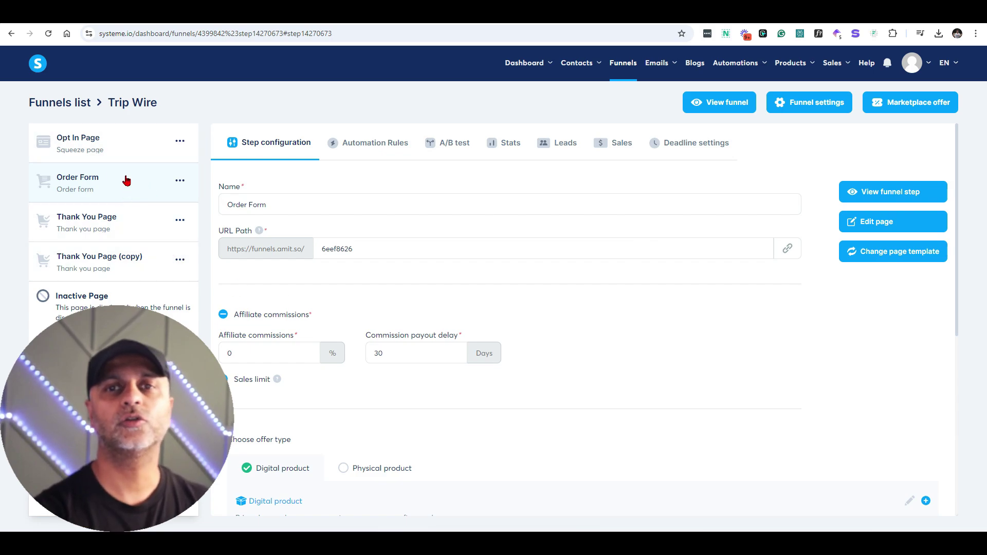
Step: Reopen the Order Form page and add the text "No Thank You - I'm Not Interested In This One Time Offer!" below the payment button
{"action": "left_click", "coordinate": [912, 223]}
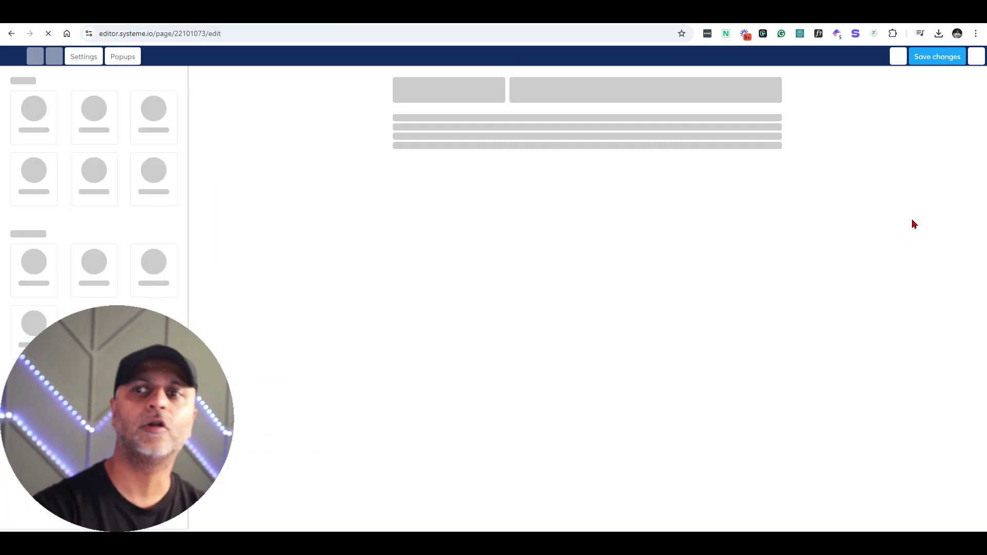
{"action": "scroll", "coordinate": [900, 249], "scroll_direction": "down", "scroll_amount": 4}
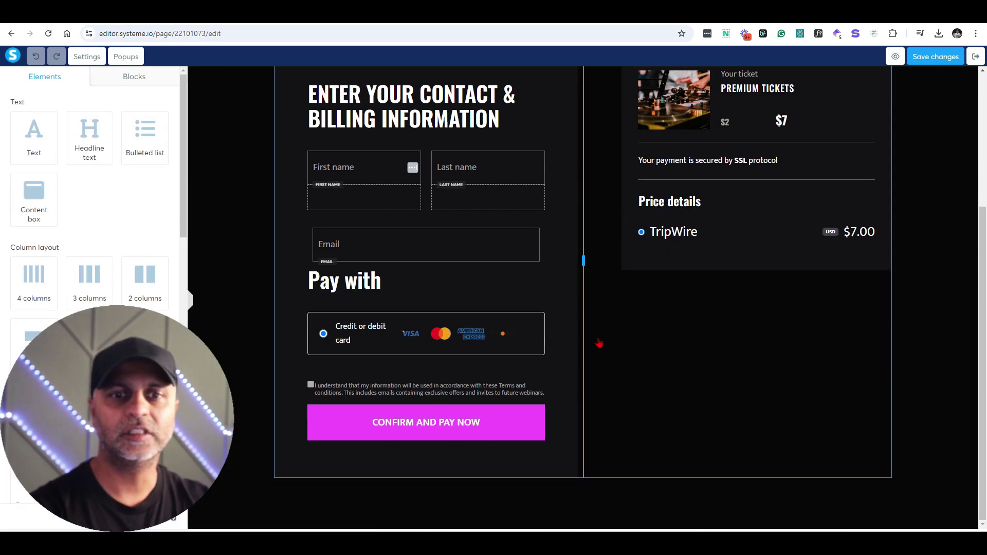
{"action": "left_click_drag", "start_coordinate": [34, 135], "coordinate": [470, 440]}
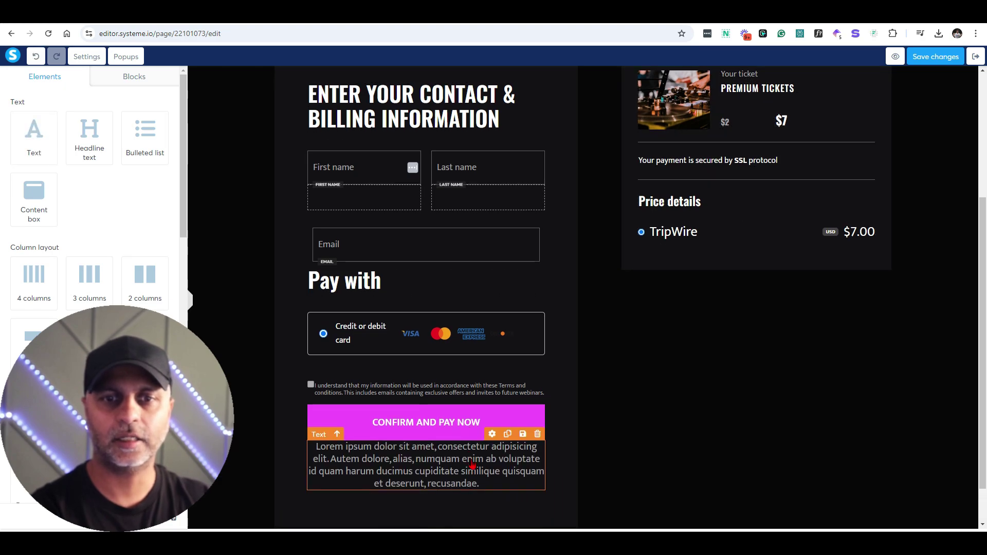
{"action": "left_click", "coordinate": [427, 465]}
{"action": "key", "text": "ctrl+a"}
{"action": "key", "text": "ctrl+v"}
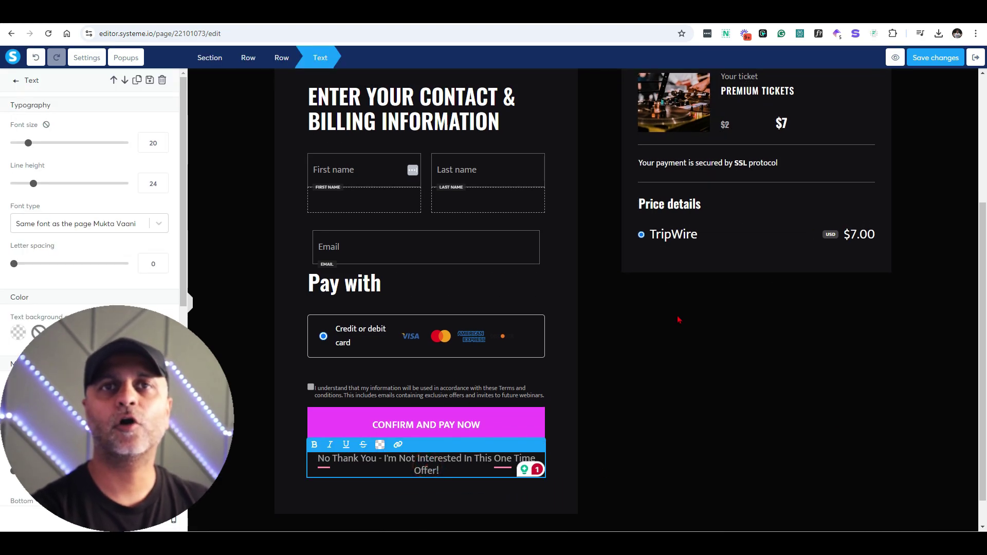
Step: Save and close the order form page, and copy the URL of the Thank You Page (copy) step
{"action": "left_click", "coordinate": [932, 59]}
{"action": "left_click", "coordinate": [976, 57]}
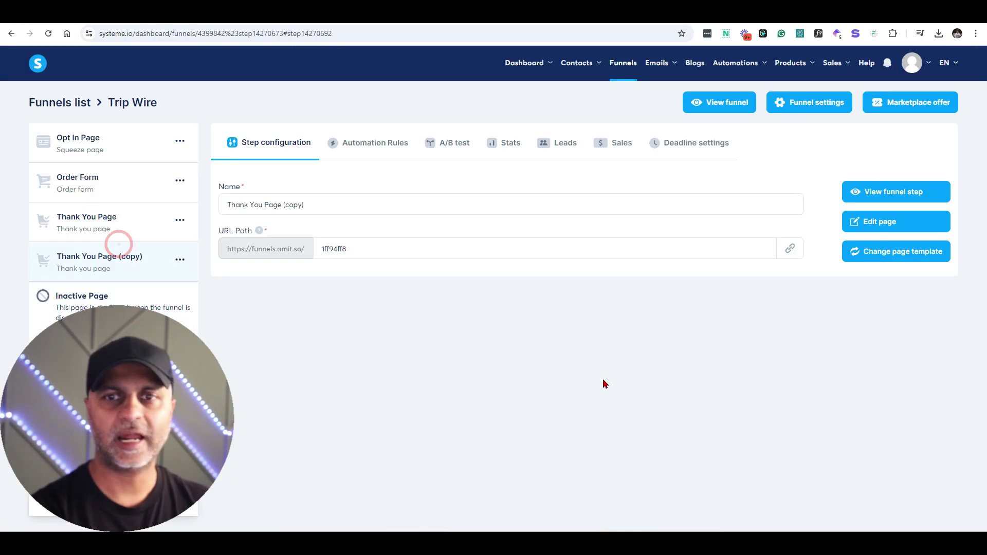
{"action": "left_click", "coordinate": [791, 247]}
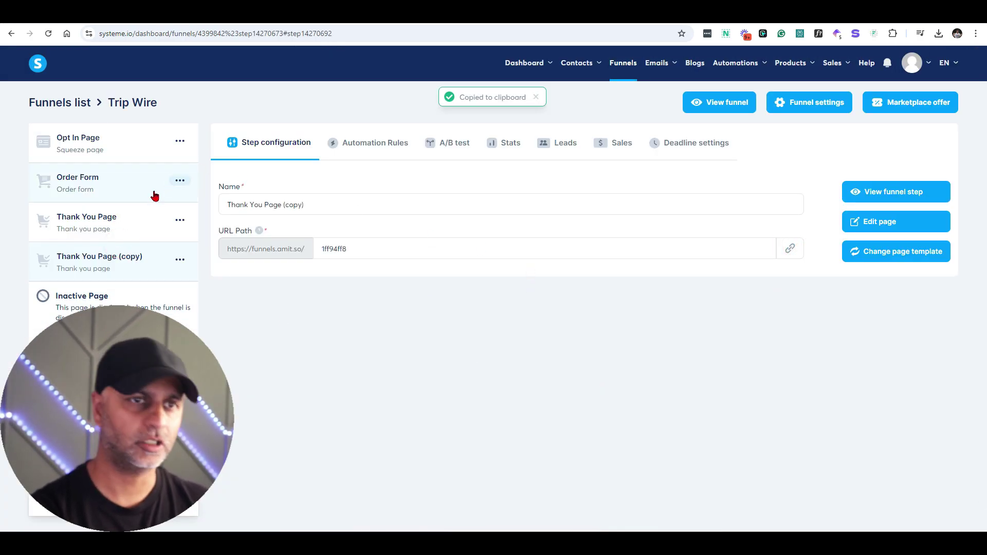
Step: Reopen the Order Form page and link the "No Thank You" text below the payment button to the copied thank-you page URL
{"action": "left_click", "coordinate": [90, 200]}
{"action": "left_click", "coordinate": [883, 227]}
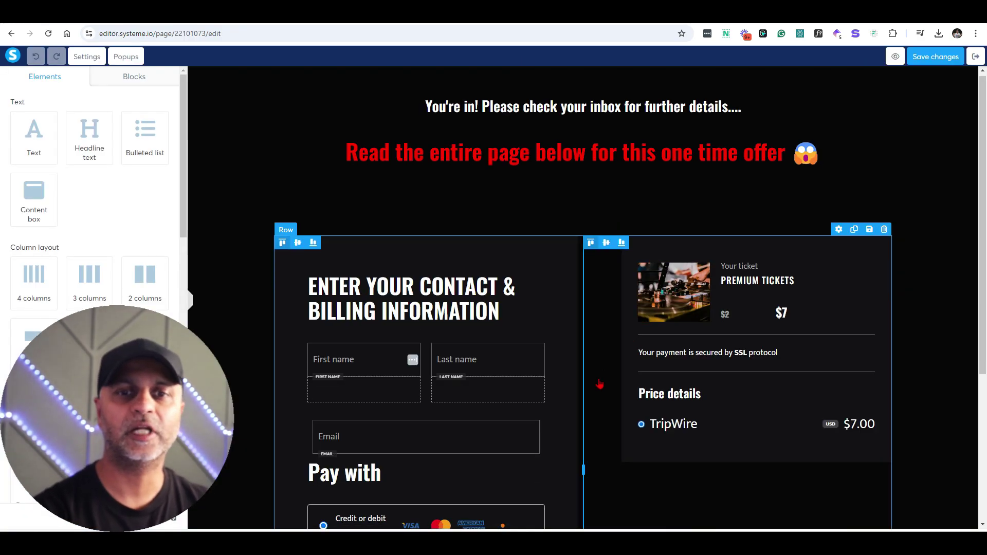
{"action": "scroll", "coordinate": [600, 383], "scroll_direction": "down", "scroll_amount": 4}
{"action": "left_click", "coordinate": [492, 409]}
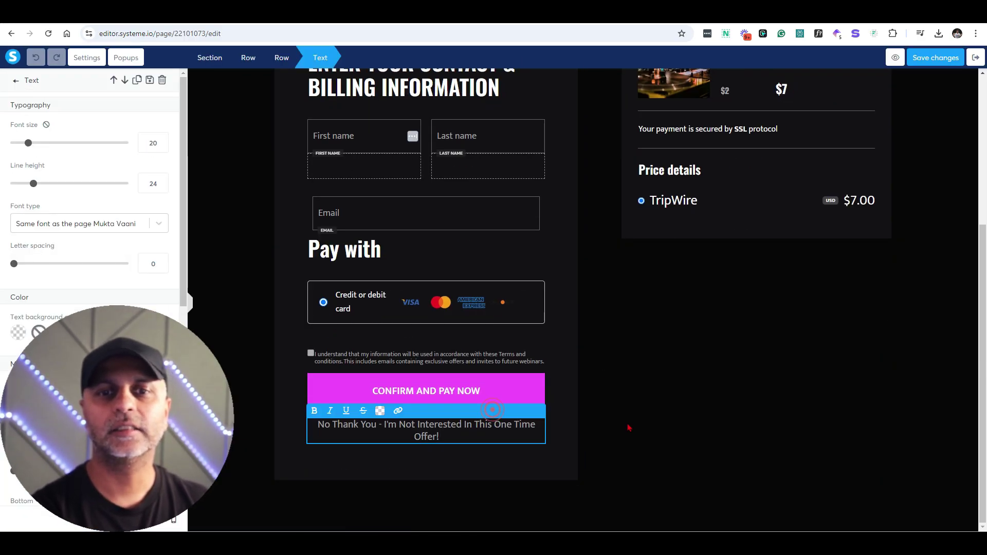
{"action": "triple_click", "coordinate": [507, 436]}
{"action": "left_click", "coordinate": [398, 411]}
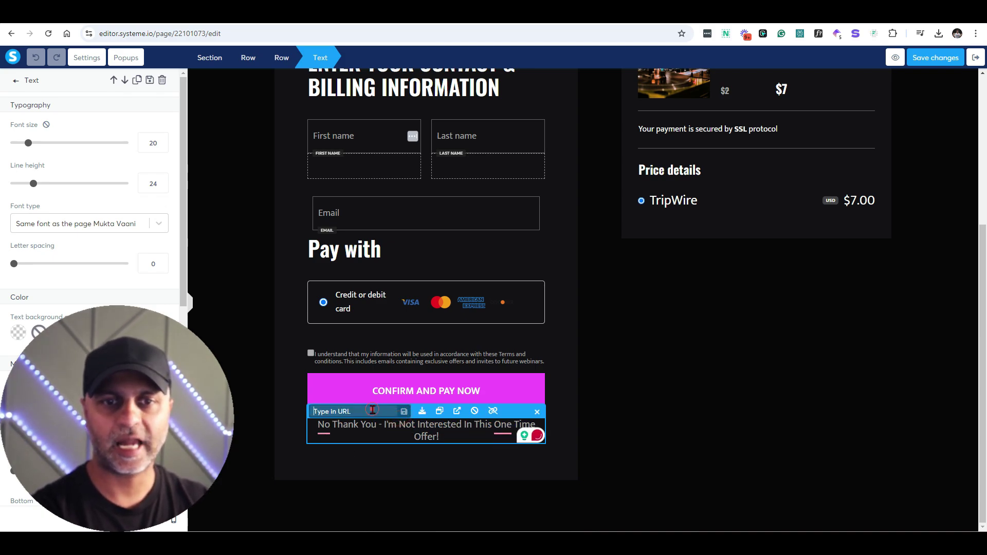
{"action": "key", "text": "ctrl+v"}
{"action": "left_click", "coordinate": [403, 412]}
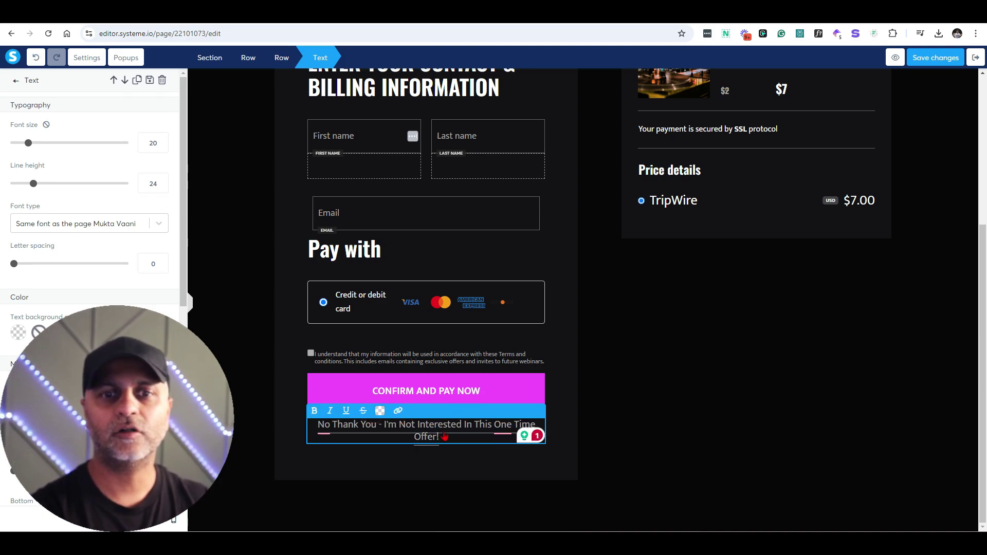
{"action": "left_click", "coordinate": [647, 416]}
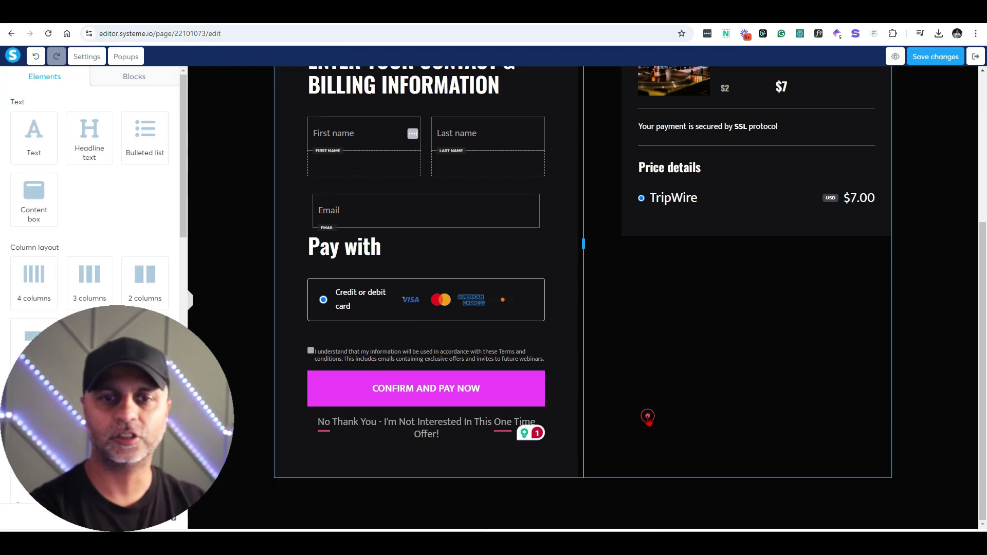
Step: Set the order form page's default link color to the blue default swatch
{"action": "left_click", "coordinate": [398, 436]}
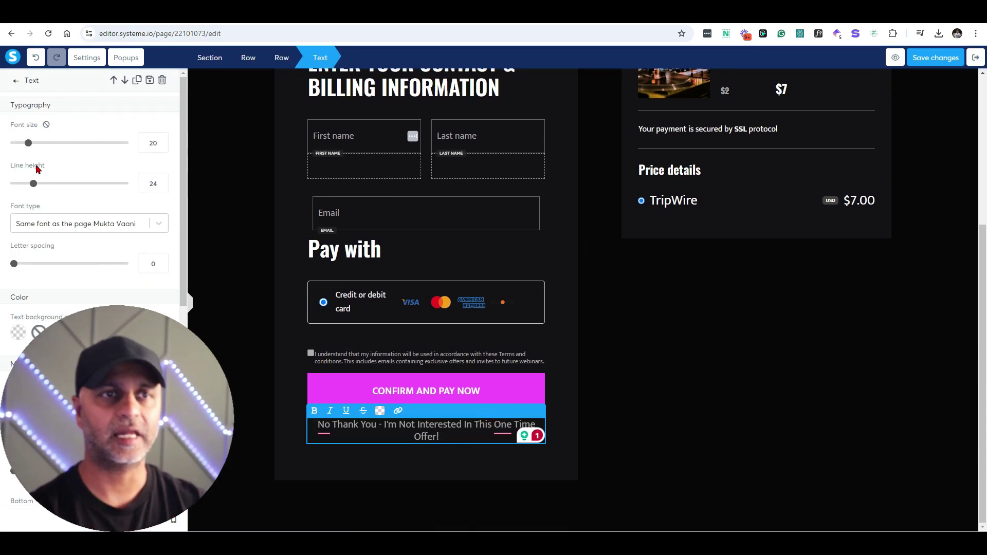
{"action": "left_click", "coordinate": [16, 80]}
{"action": "left_click", "coordinate": [102, 60]}
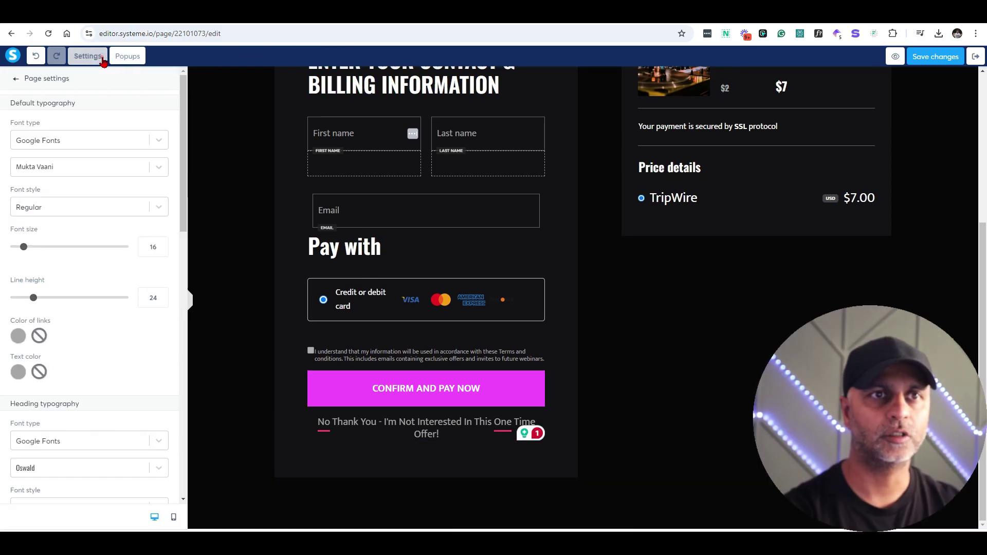
{"action": "scroll", "coordinate": [169, 253], "scroll_direction": "down", "scroll_amount": 5}
{"action": "scroll", "coordinate": [48, 165], "scroll_direction": "up", "scroll_amount": 2}
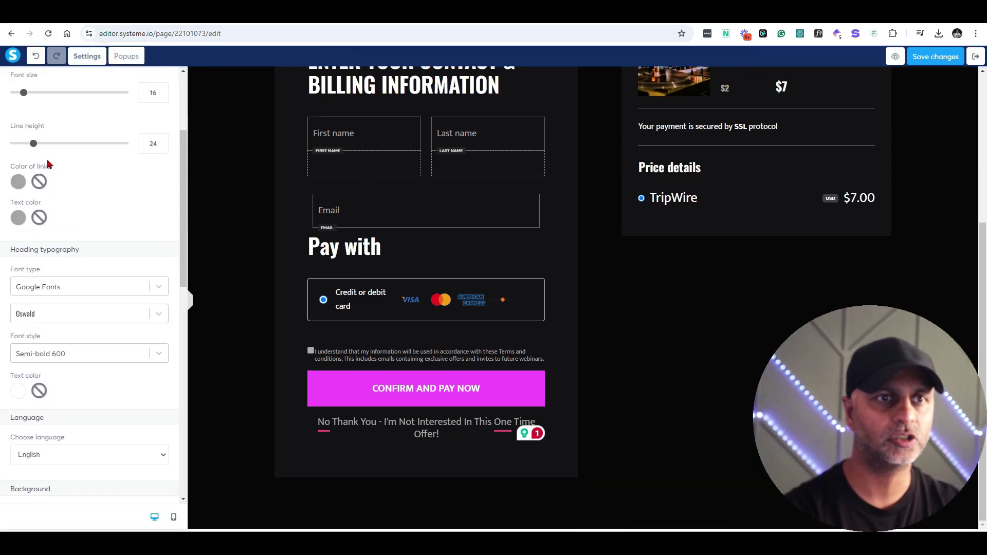
{"action": "left_click", "coordinate": [18, 182]}
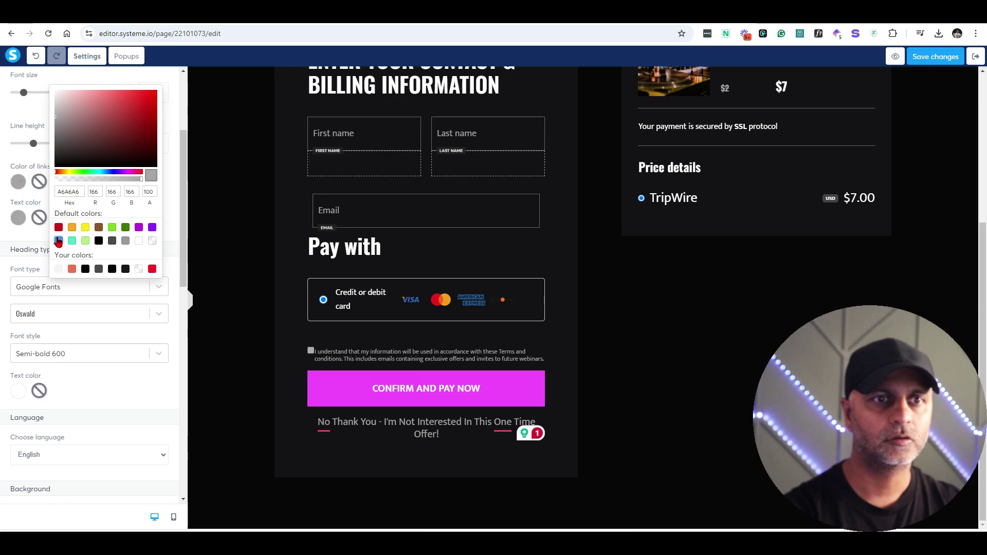
{"action": "left_click", "coordinate": [58, 240]}
{"action": "left_click", "coordinate": [671, 376]}
Step: Save the order form changes and exit the page editor
{"action": "left_click", "coordinate": [936, 57]}
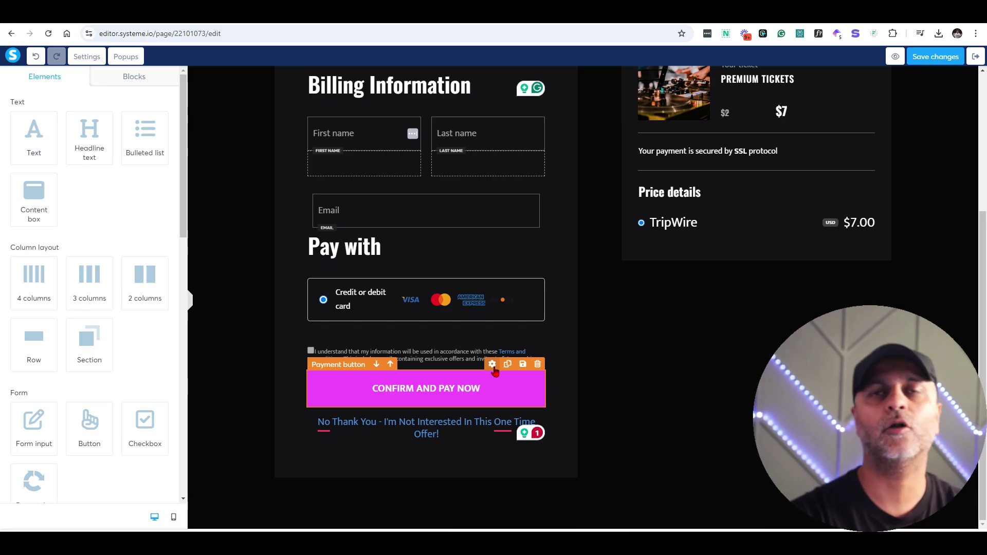
{"action": "left_click", "coordinate": [937, 58]}
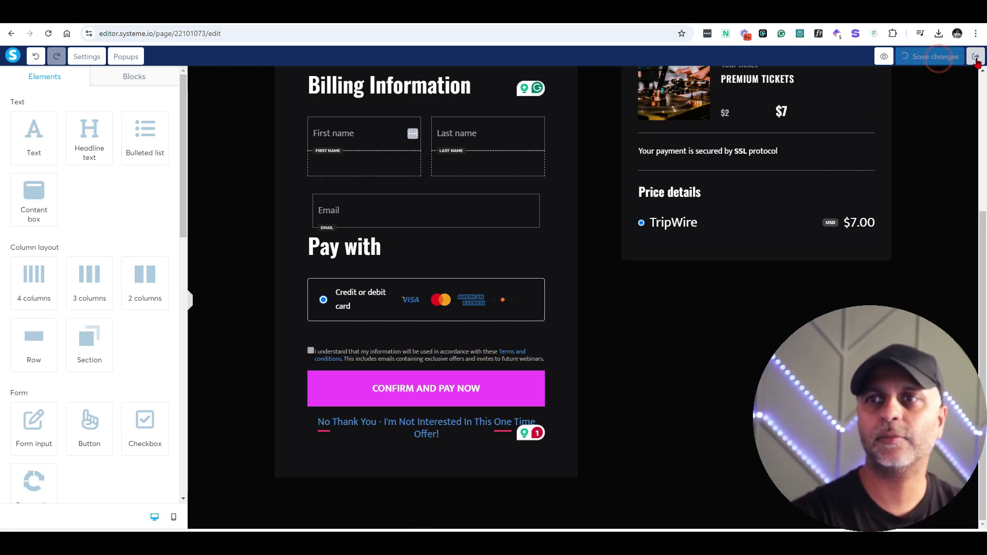
{"action": "left_click", "coordinate": [975, 58]}
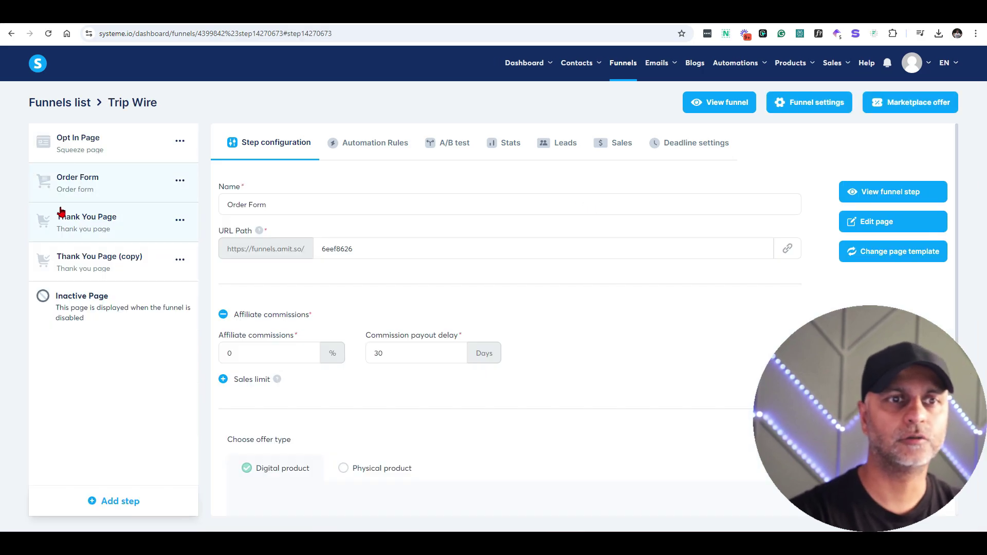
Step: Look over the Thank You Page, and shorten the Thank You Page (copy) headline to "Thank You!" and save it
{"action": "left_click", "coordinate": [61, 211]}
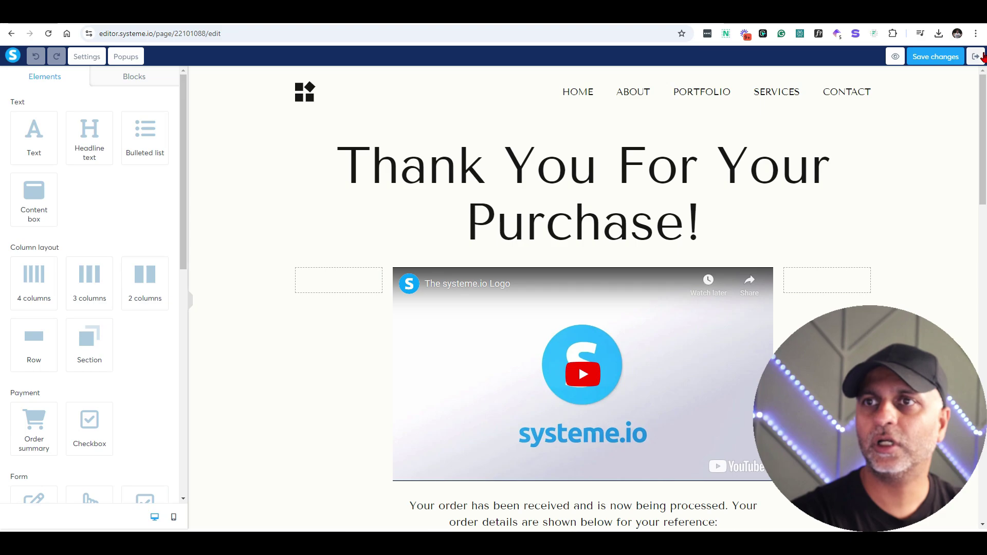
{"action": "left_click", "coordinate": [975, 56]}
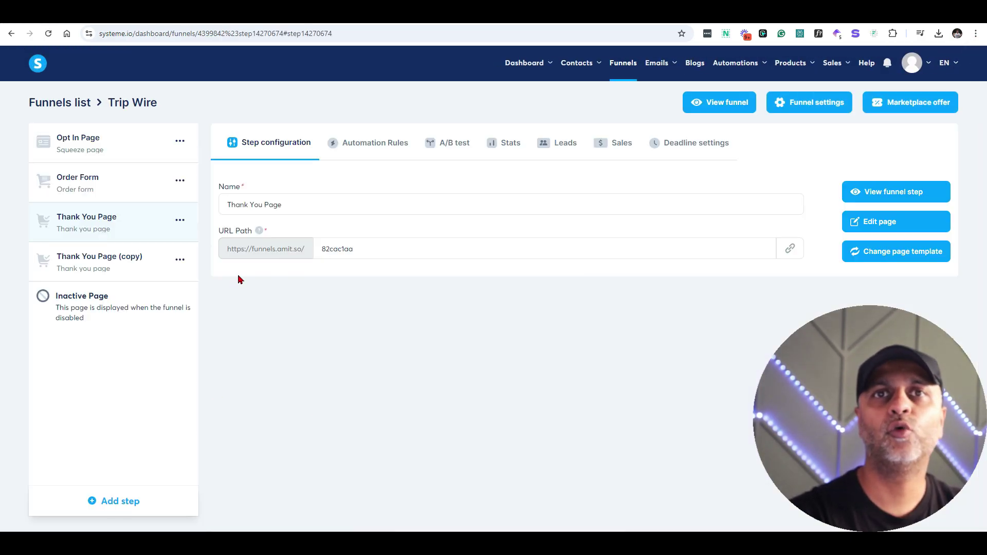
{"action": "left_click", "coordinate": [118, 271]}
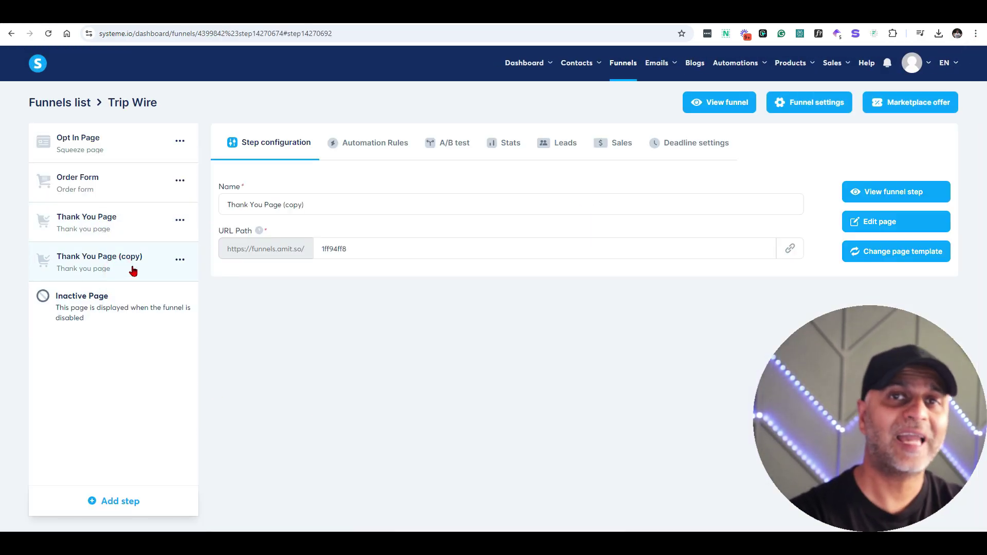
{"action": "left_click", "coordinate": [905, 220]}
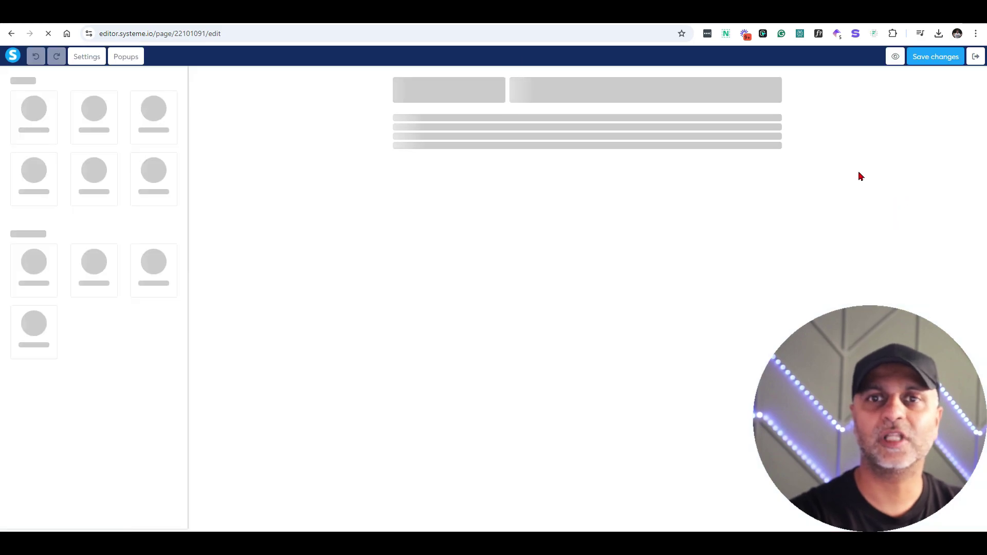
{"action": "left_click", "coordinate": [641, 188]}
{"action": "left_click", "coordinate": [634, 176]}
{"action": "key", "text": "ctrl+shift+End"}
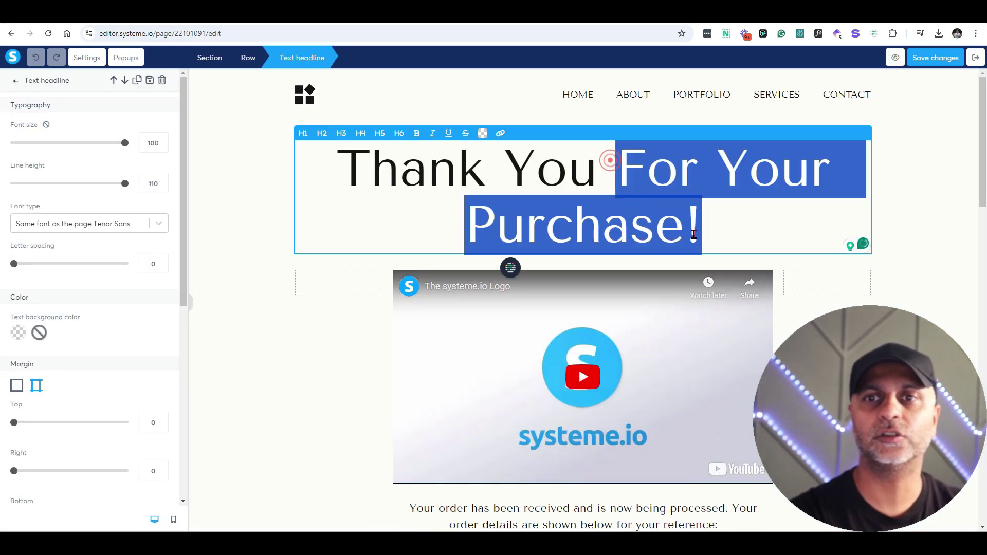
{"action": "type", "text": "!"}
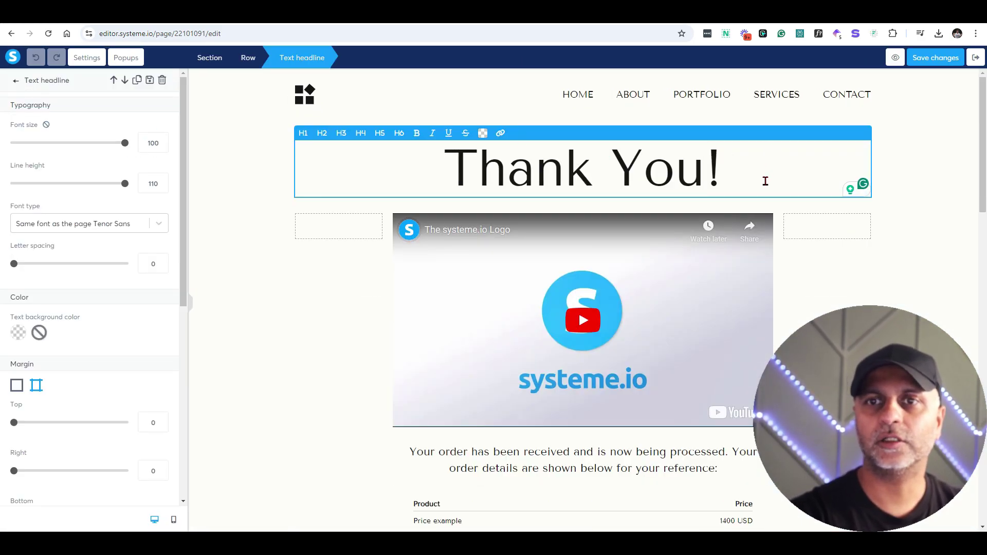
{"action": "left_click", "coordinate": [941, 62]}
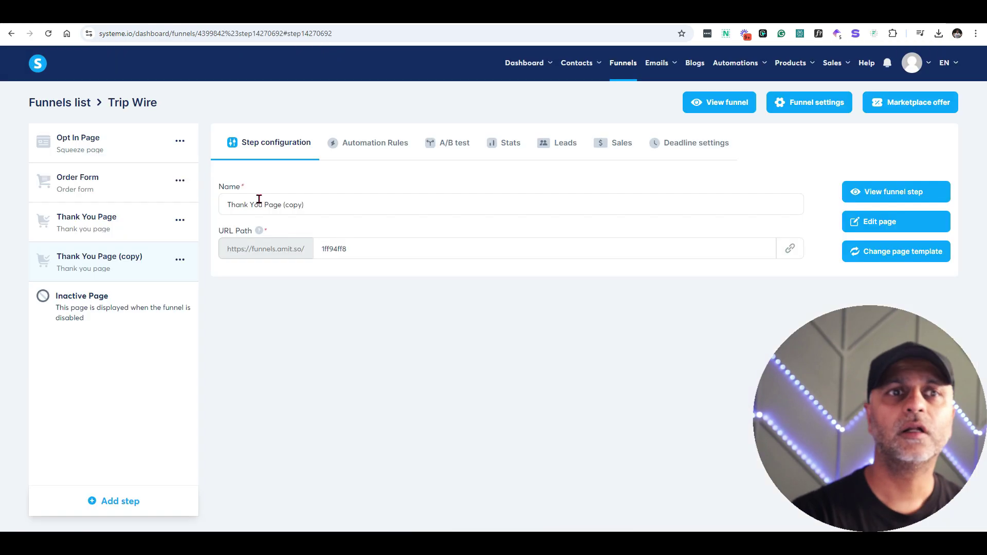
Step: Copy the Opt In Page's URL and open it in a new incognito window
{"action": "left_click", "coordinate": [118, 145]}
{"action": "left_click", "coordinate": [790, 248]}
{"action": "left_click", "coordinate": [975, 33]}
{"action": "left_click", "coordinate": [866, 105]}
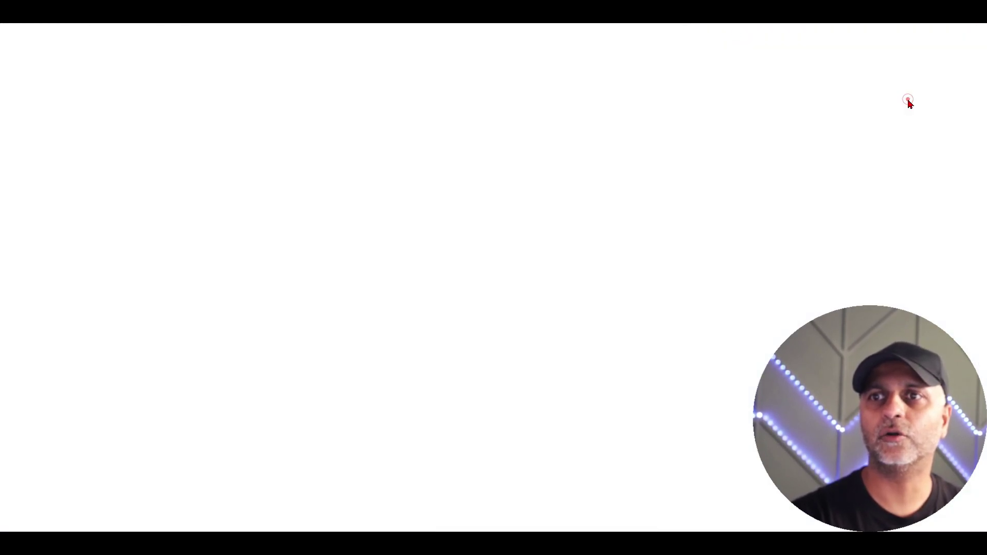
{"action": "key", "text": "ctrl+v"}
{"action": "key", "text": "Return"}
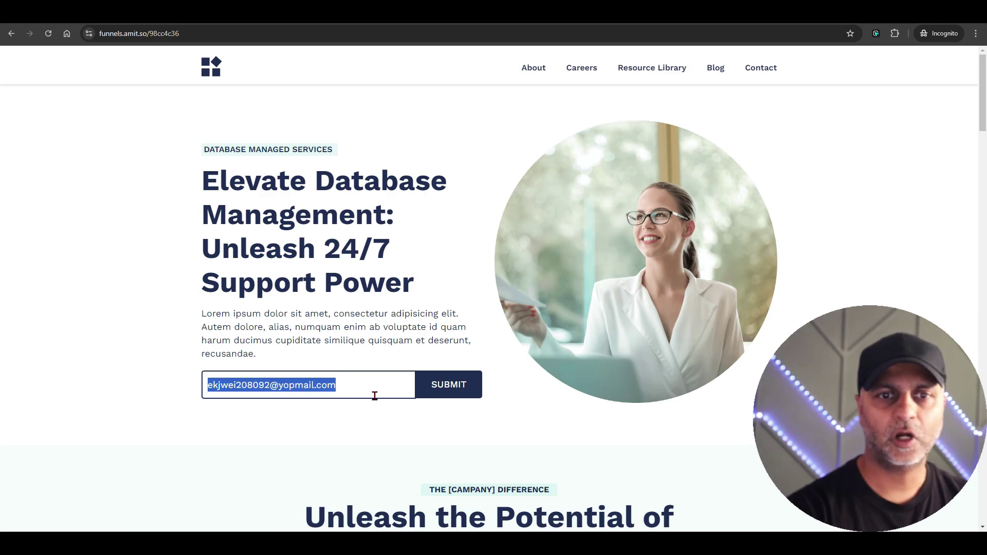
Step: Submit the opt-in form with a test email address and review the order form page down to the decline link
{"action": "left_click", "coordinate": [445, 394]}
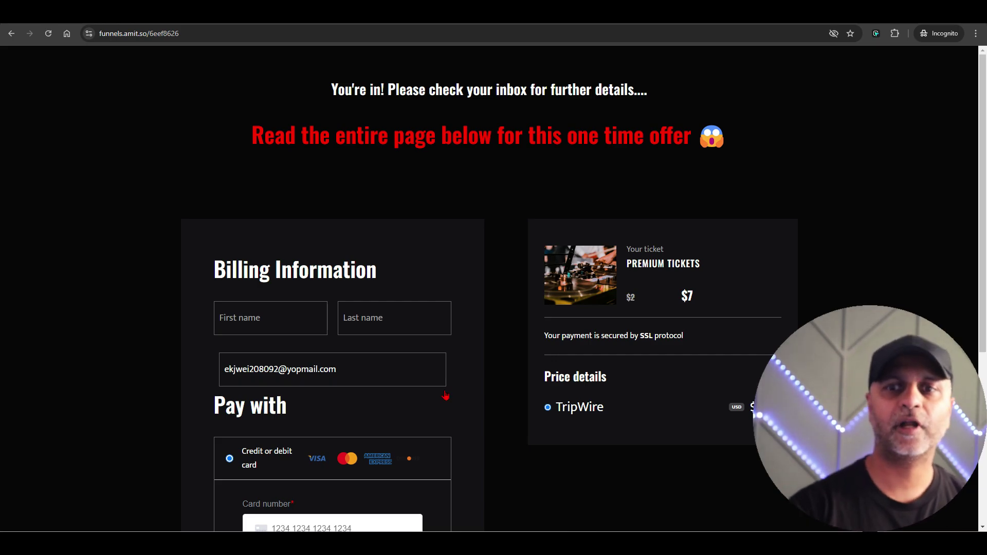
{"action": "scroll", "coordinate": [446, 385], "scroll_direction": "down", "scroll_amount": 4}
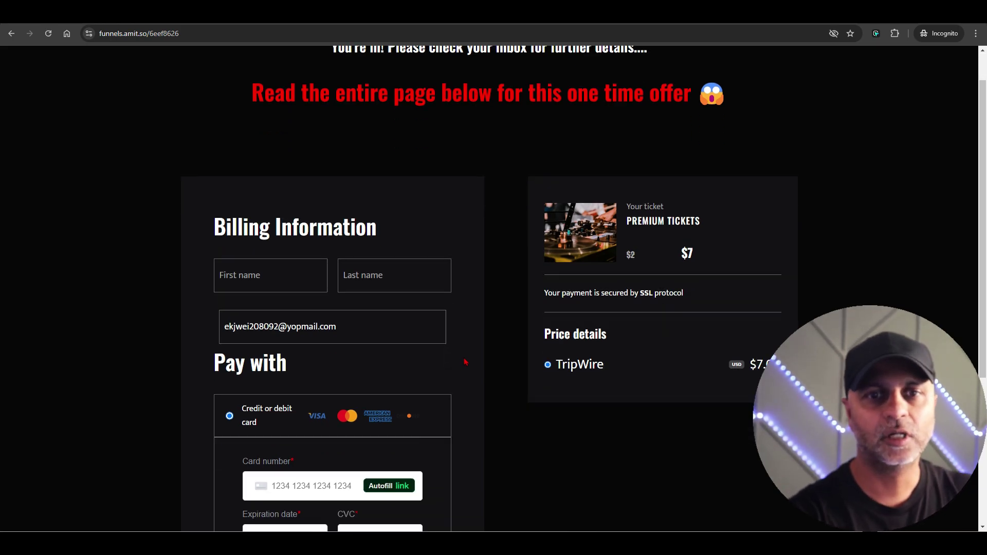
{"action": "scroll", "coordinate": [470, 219], "scroll_direction": "up", "scroll_amount": 2}
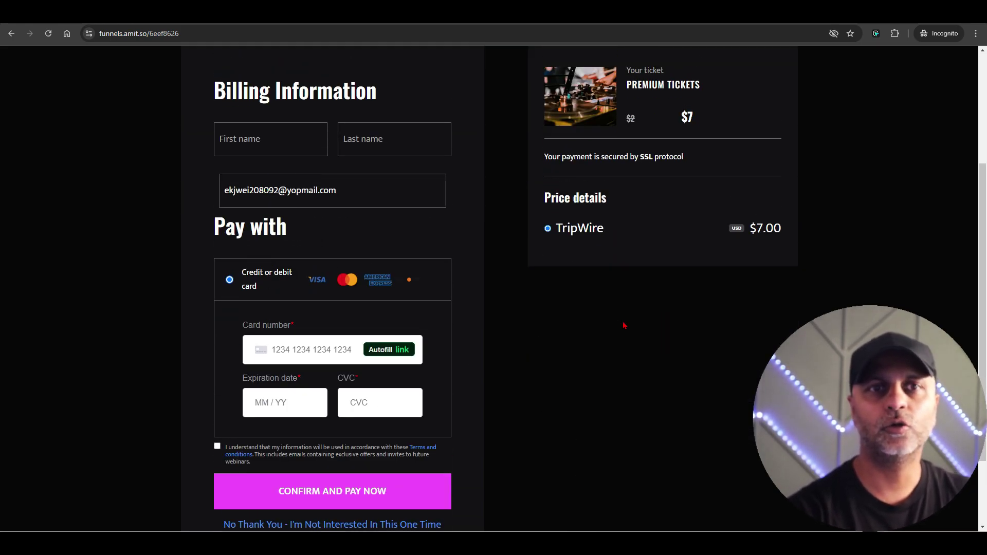
{"action": "scroll", "coordinate": [849, 277], "scroll_direction": "down", "scroll_amount": 3}
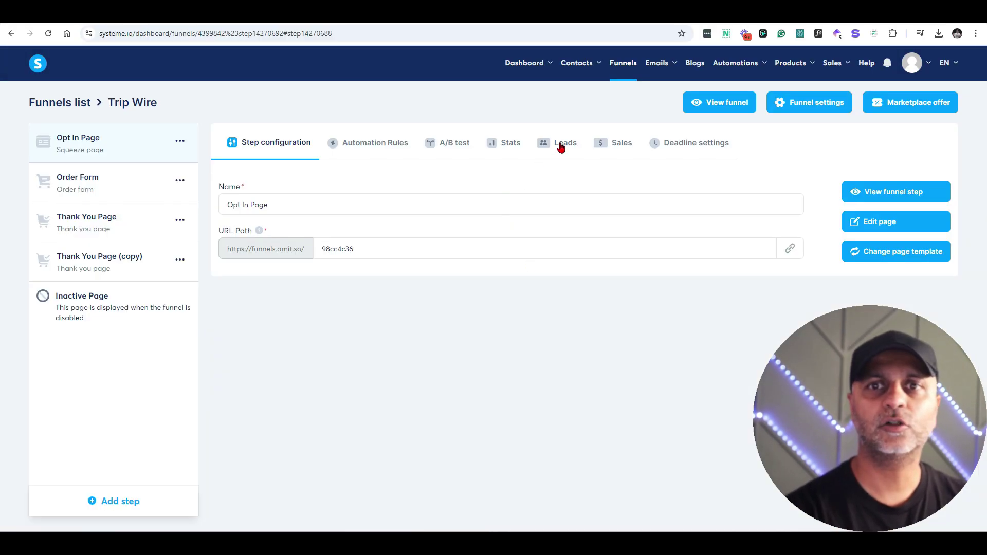
Step: View the Opt In Page's leads in the Trip Wire funnel and check the email address of the test lead
{"action": "left_click", "coordinate": [561, 146]}
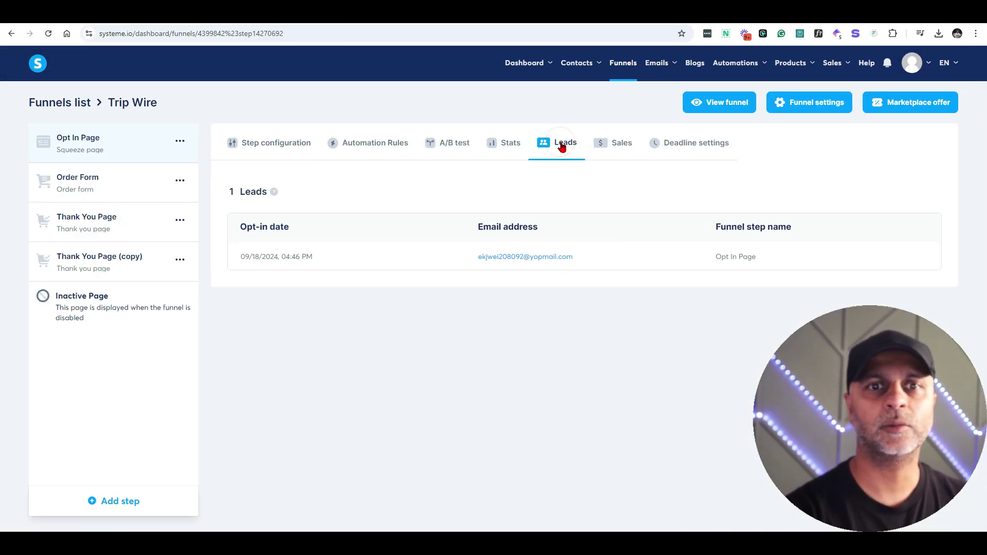
{"action": "left_click_drag", "start_coordinate": [461, 254], "coordinate": [590, 264]}
{"action": "left_click", "coordinate": [589, 277]}
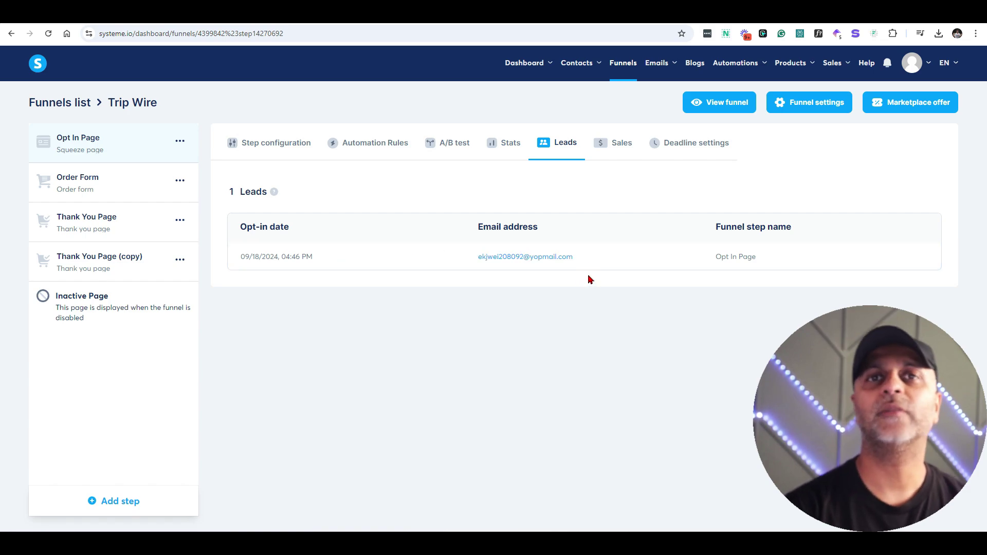